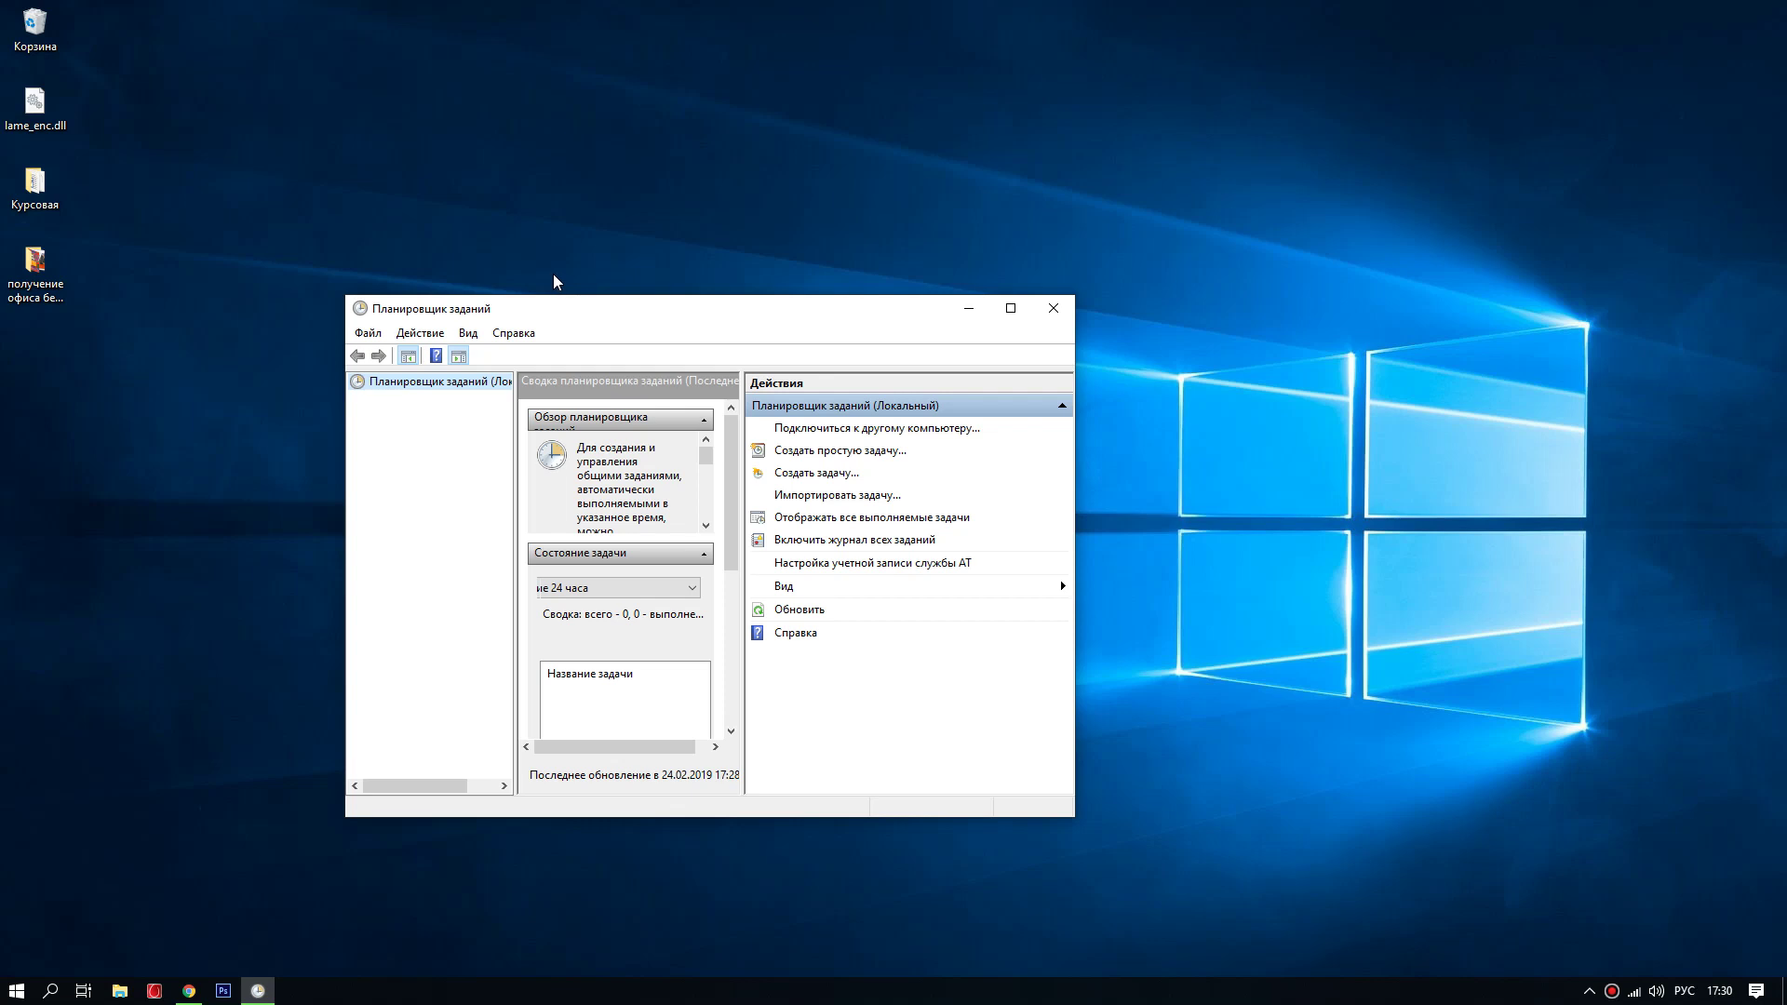
{"action": "left_click_drag", "start_coordinate": [562, 307], "coordinate": [484, 279]}
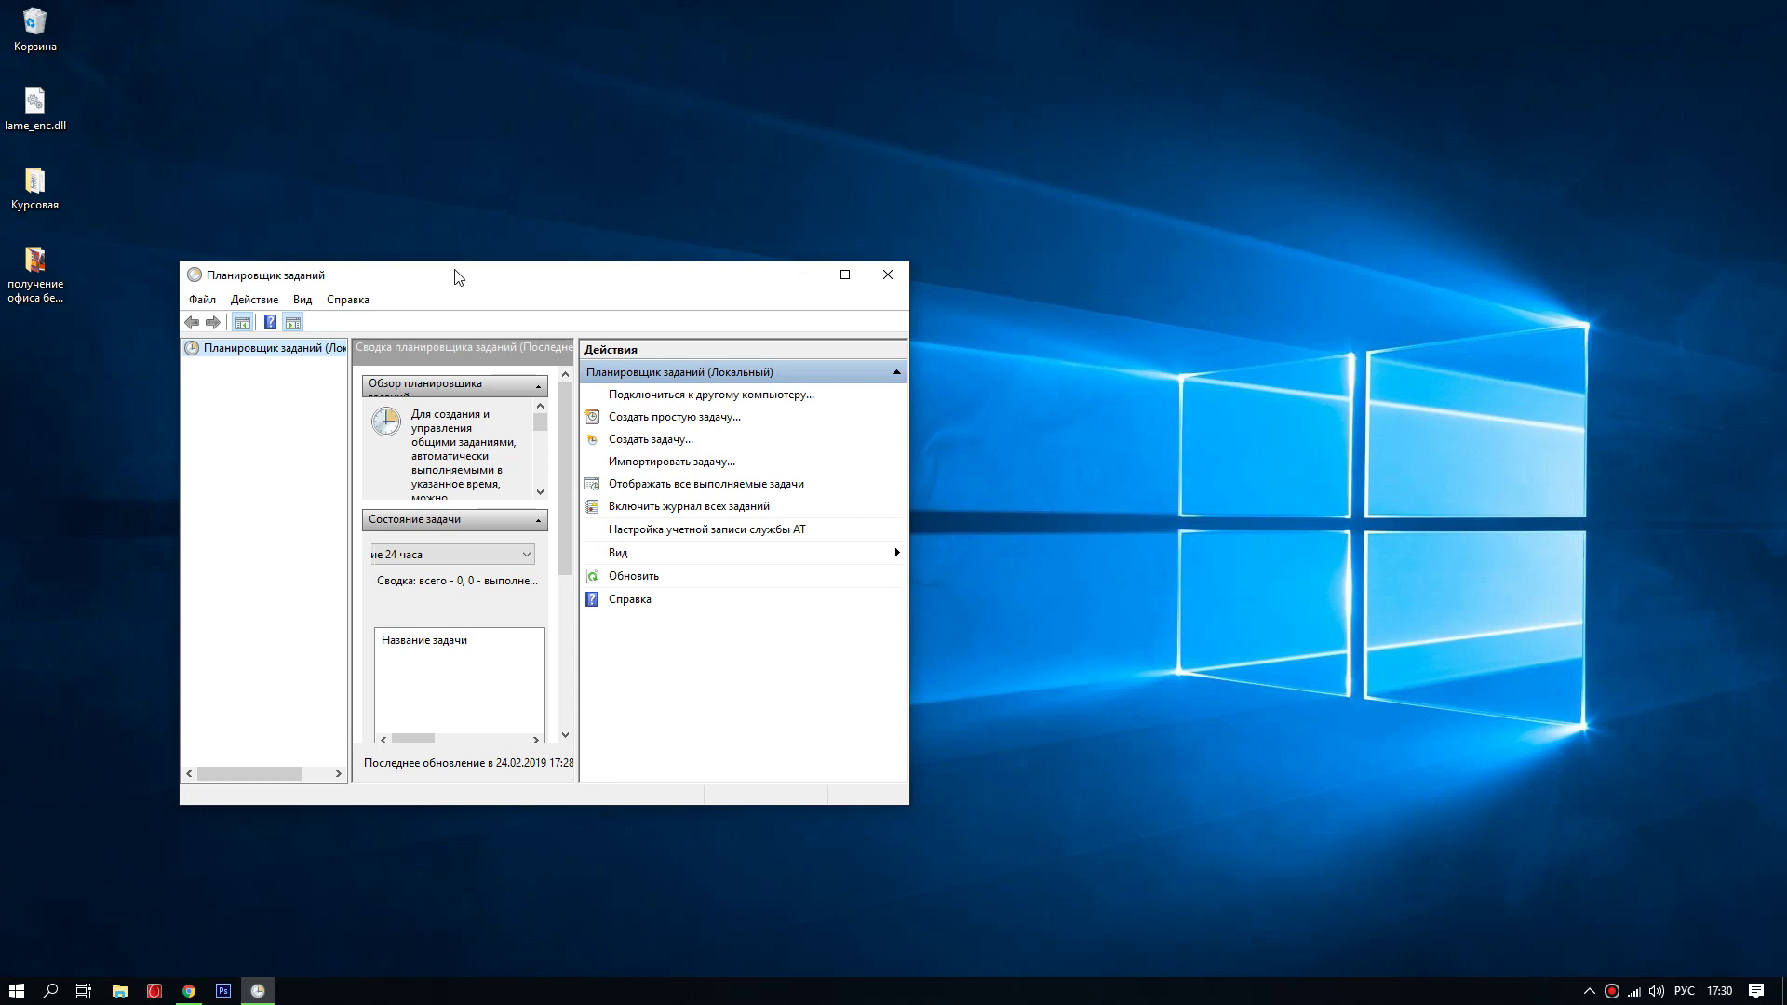
{"action": "left_click_drag", "start_coordinate": [458, 276], "coordinate": [611, 288]}
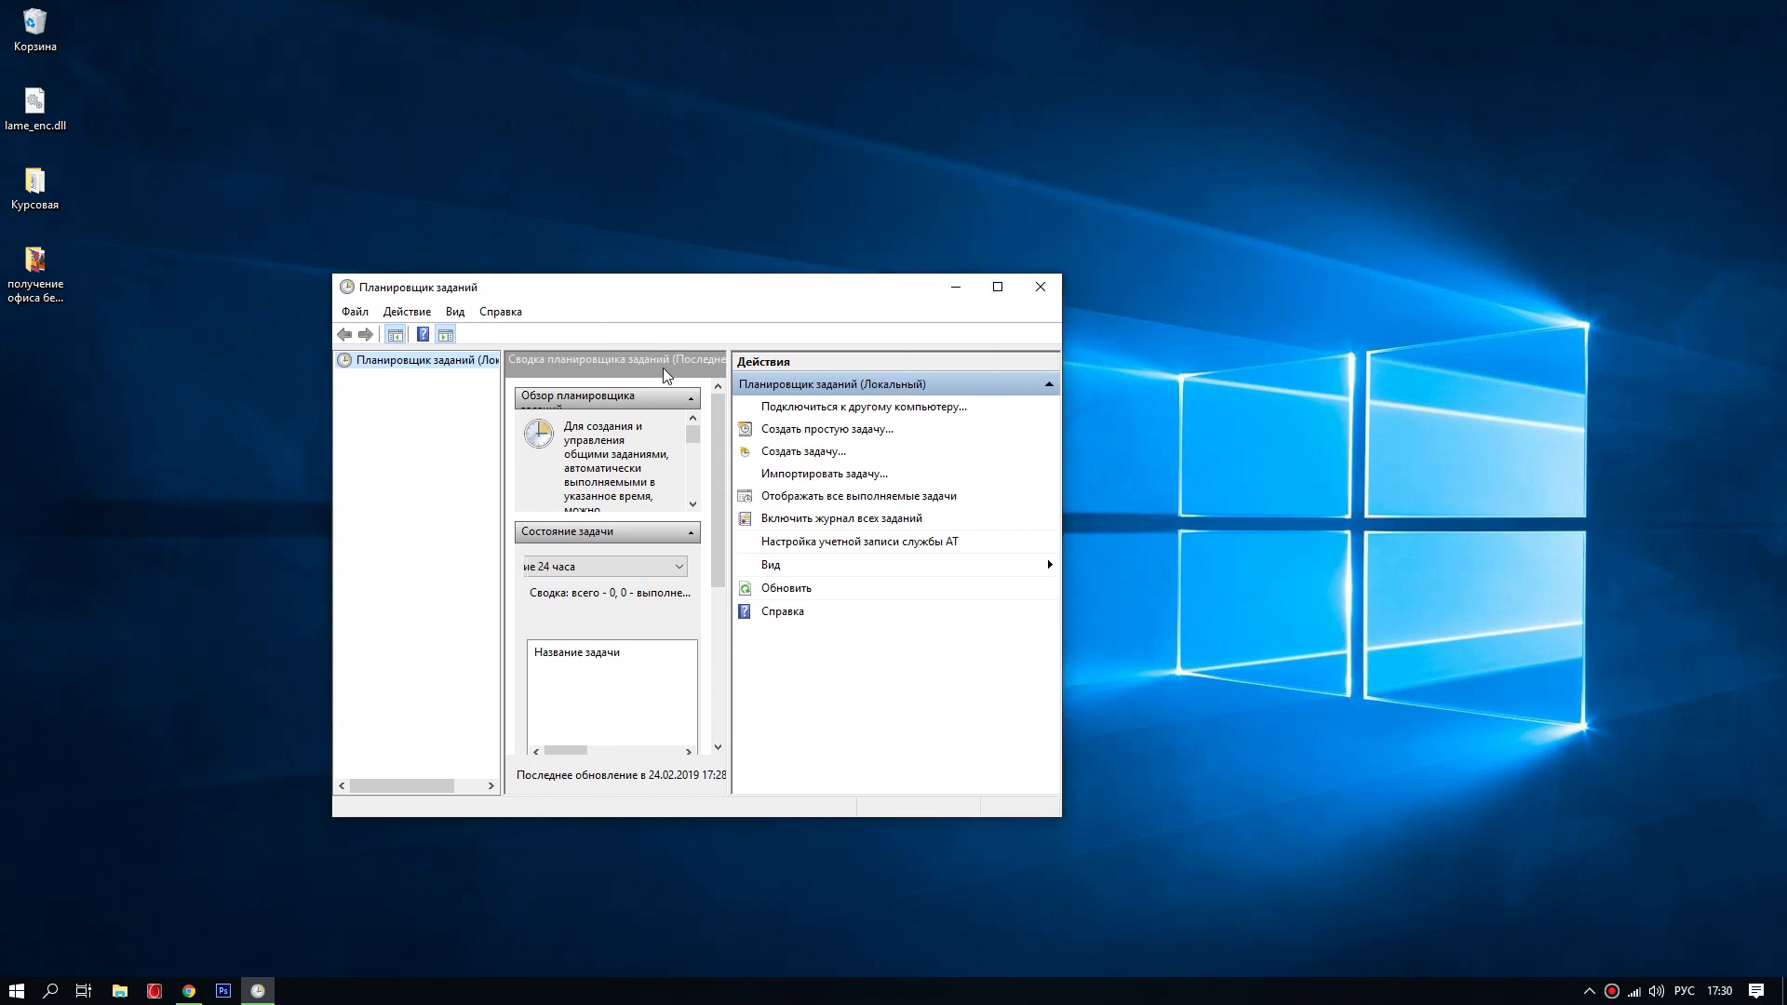
{"action": "left_click_drag", "start_coordinate": [560, 294], "coordinate": [602, 290]}
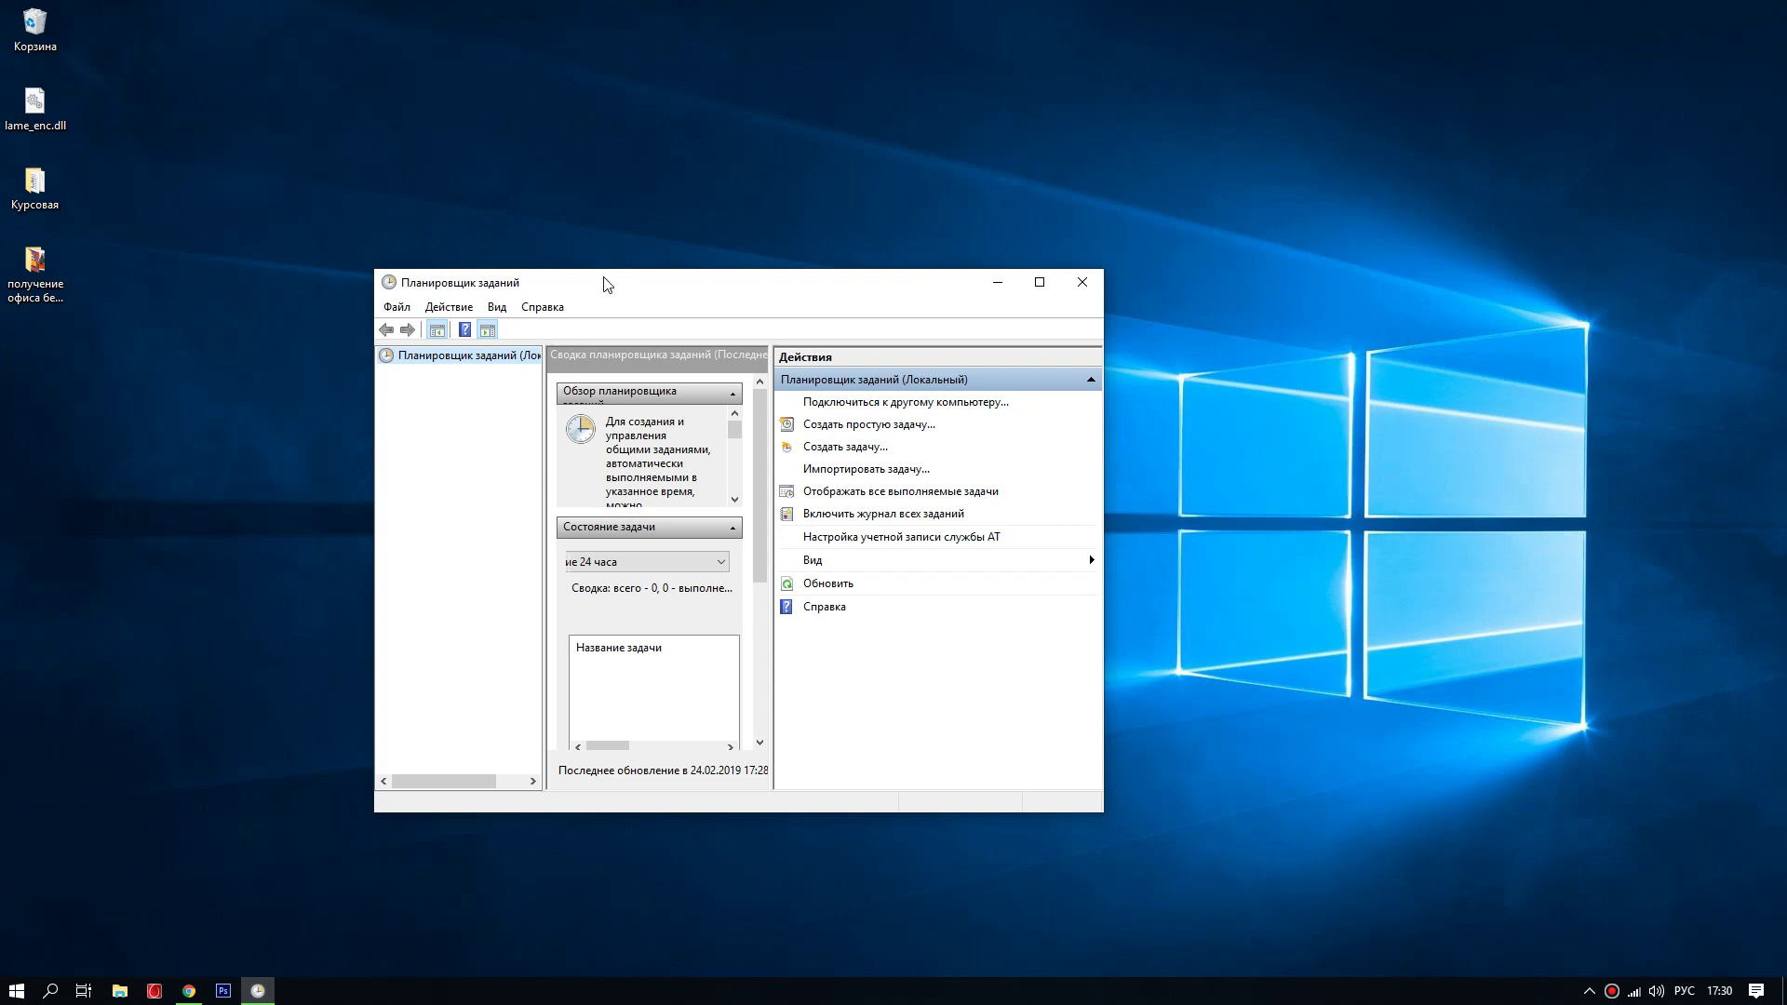
{"action": "left_click_drag", "start_coordinate": [631, 292], "coordinate": [461, 273]}
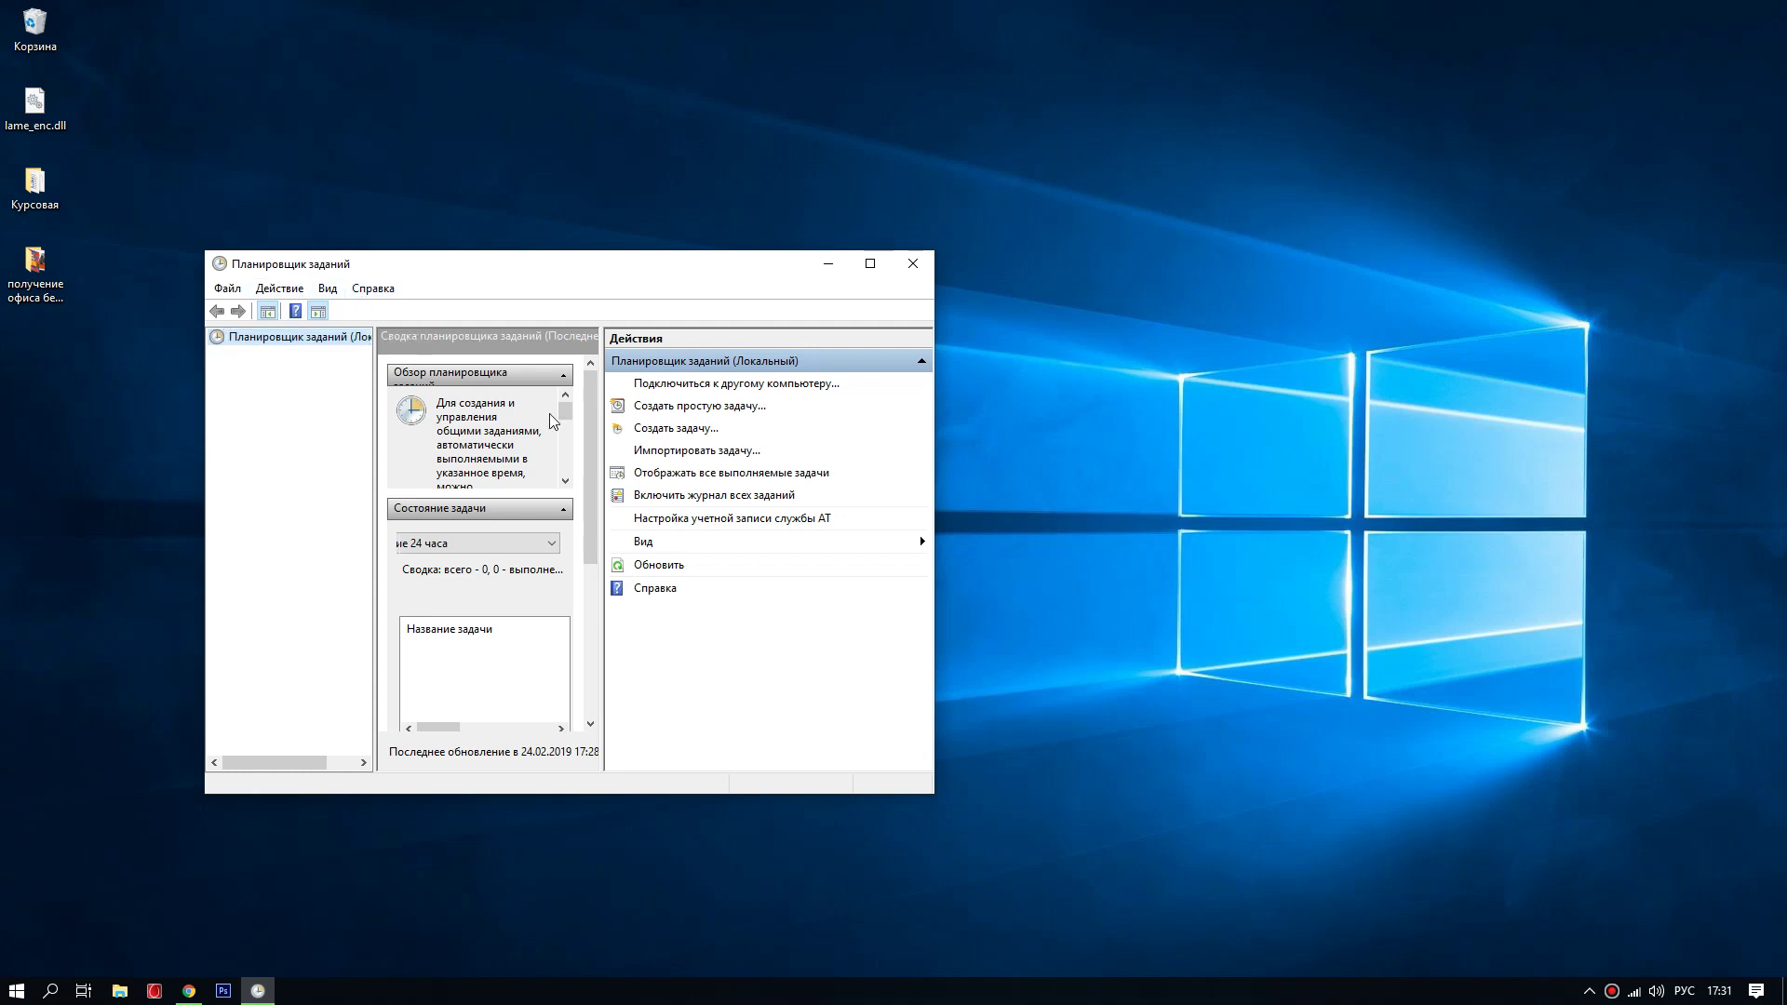
{"action": "left_click_drag", "start_coordinate": [525, 263], "coordinate": [582, 266]}
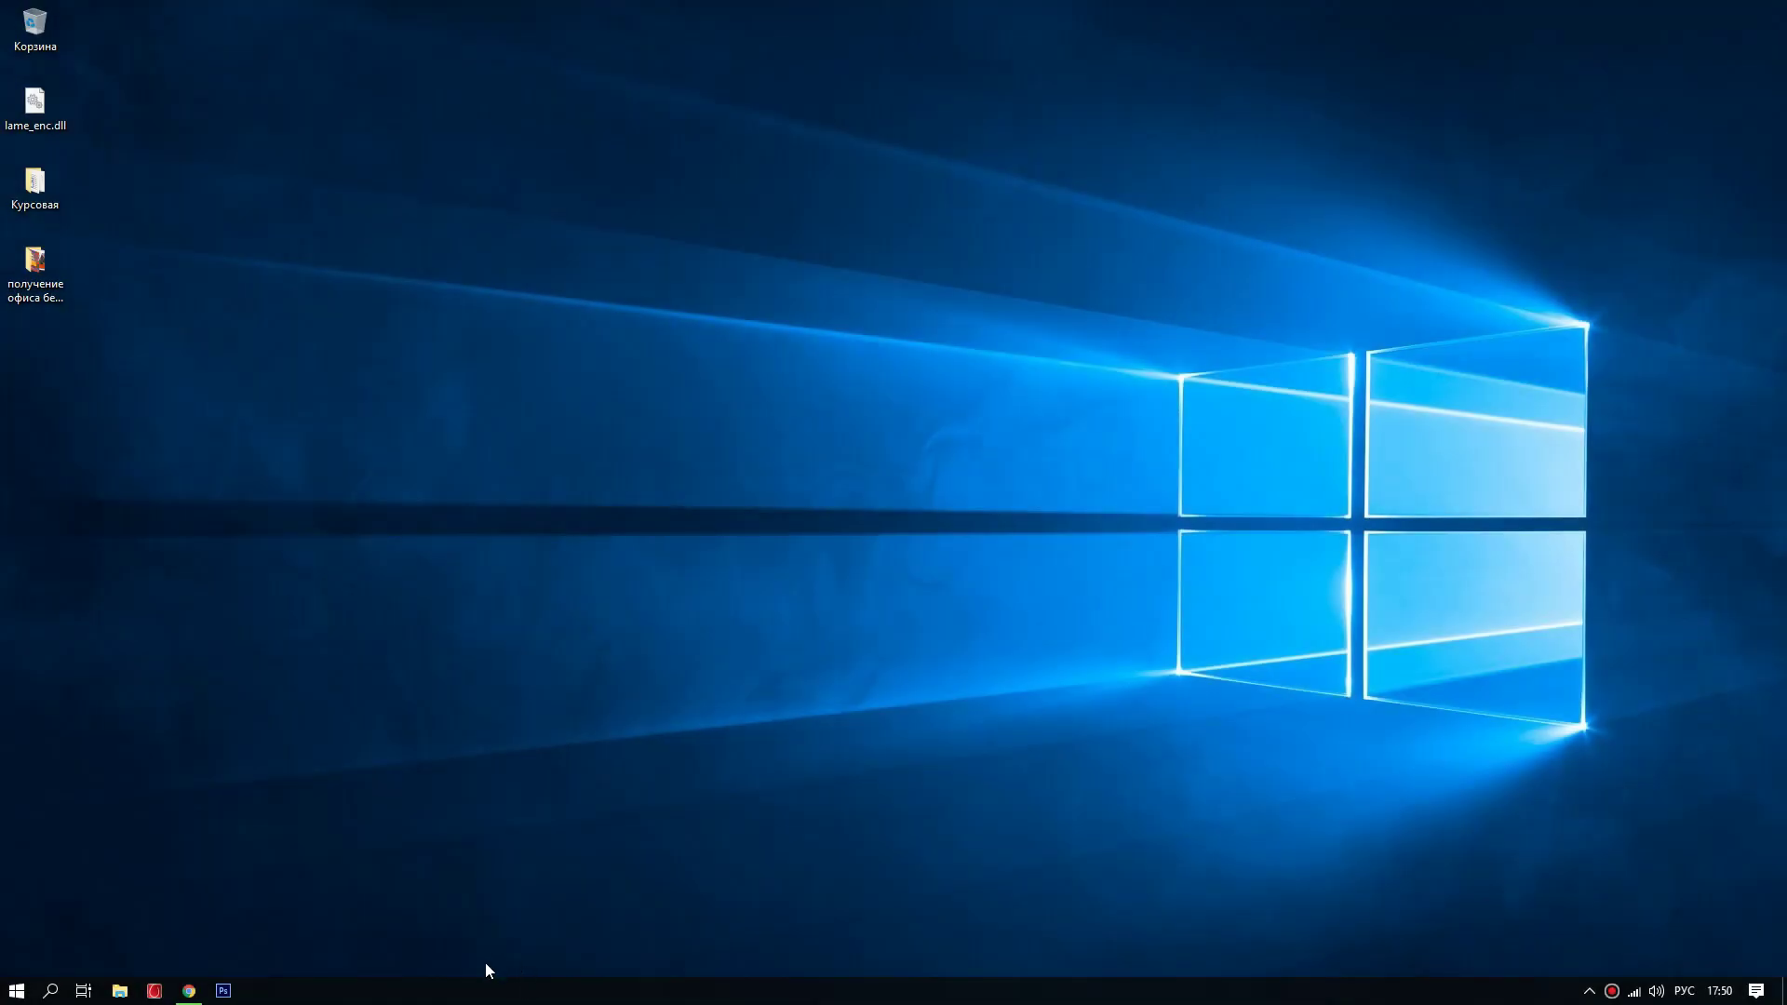
Open the Control Panel (Панель управления) through File Explorer and set its view to large icons (Крупные значки)
{"action": "left_click", "coordinate": [119, 992]}
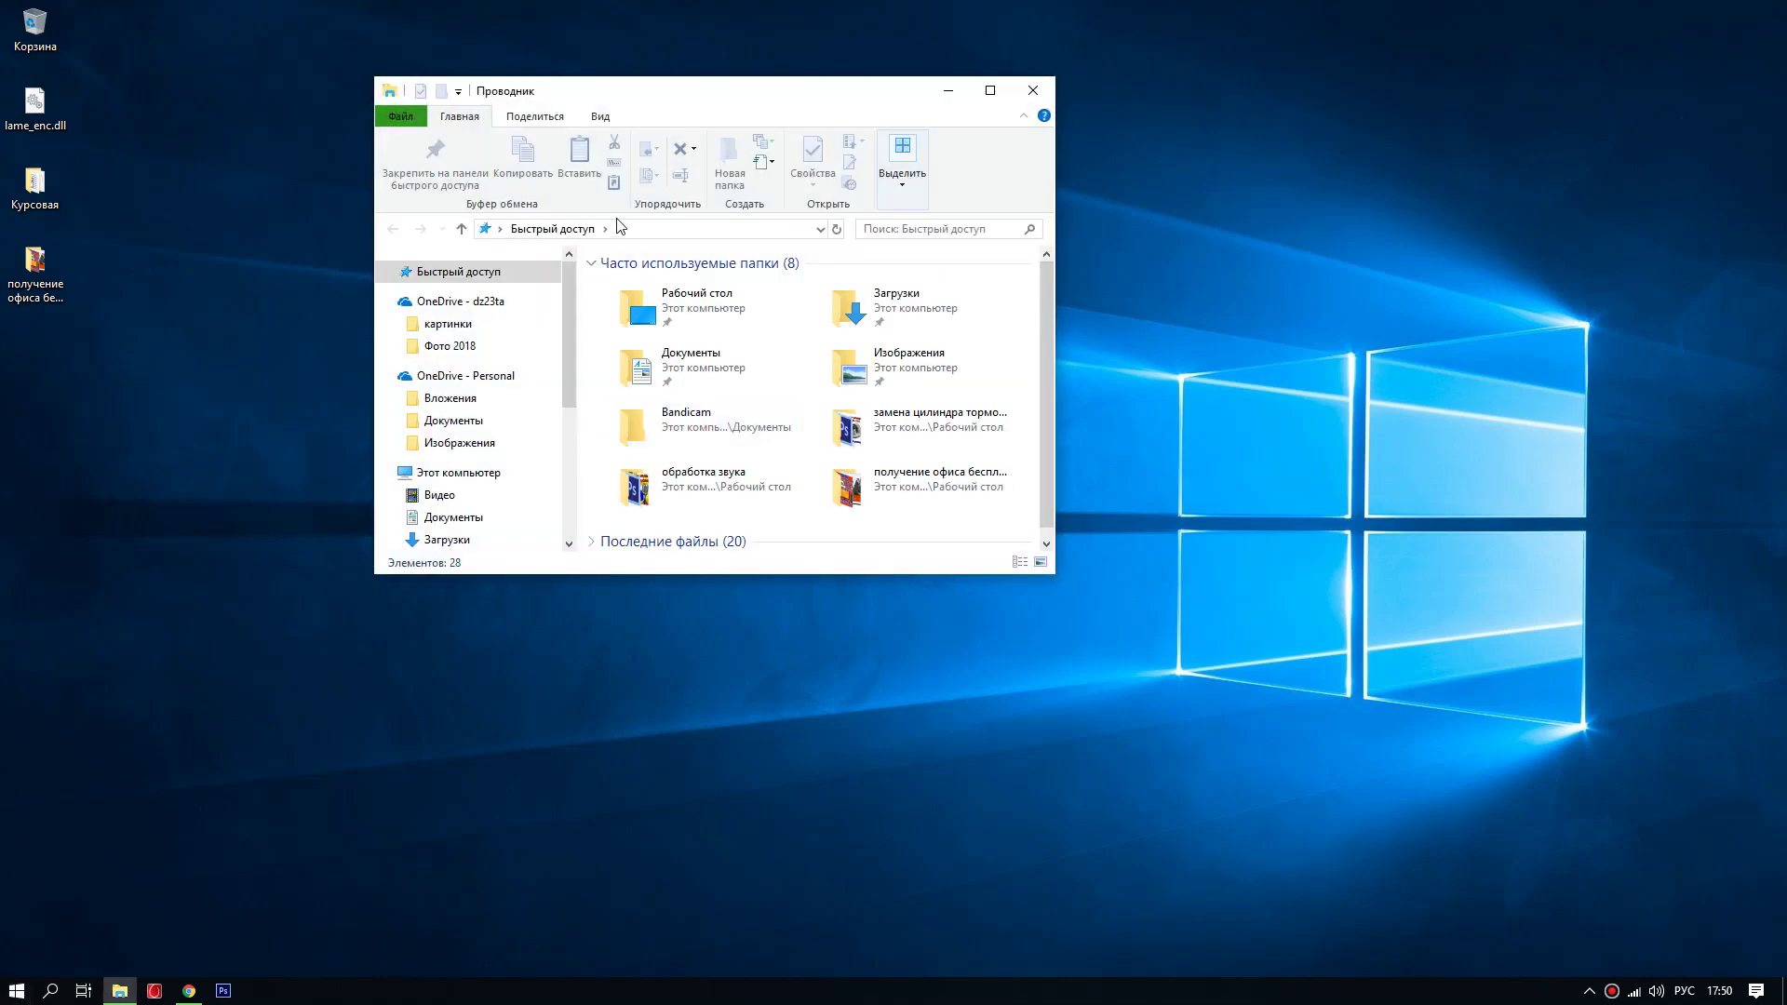
{"action": "left_click", "coordinate": [500, 229]}
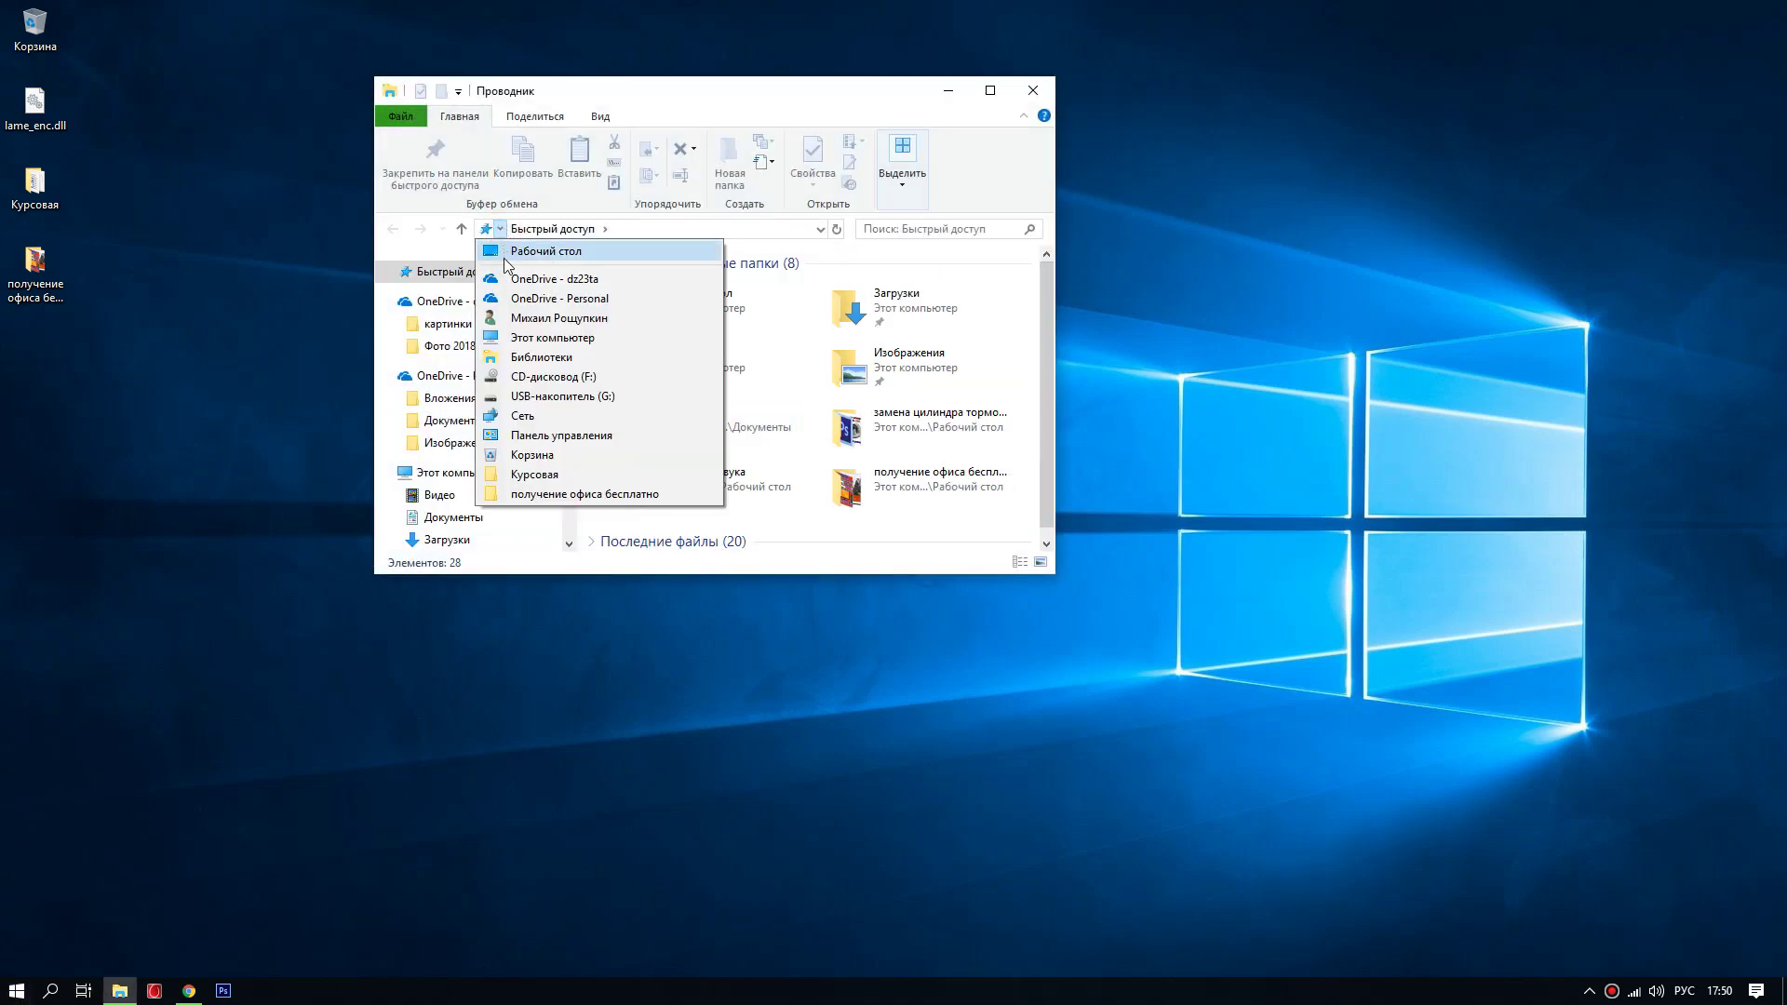
{"action": "left_click", "coordinate": [549, 436]}
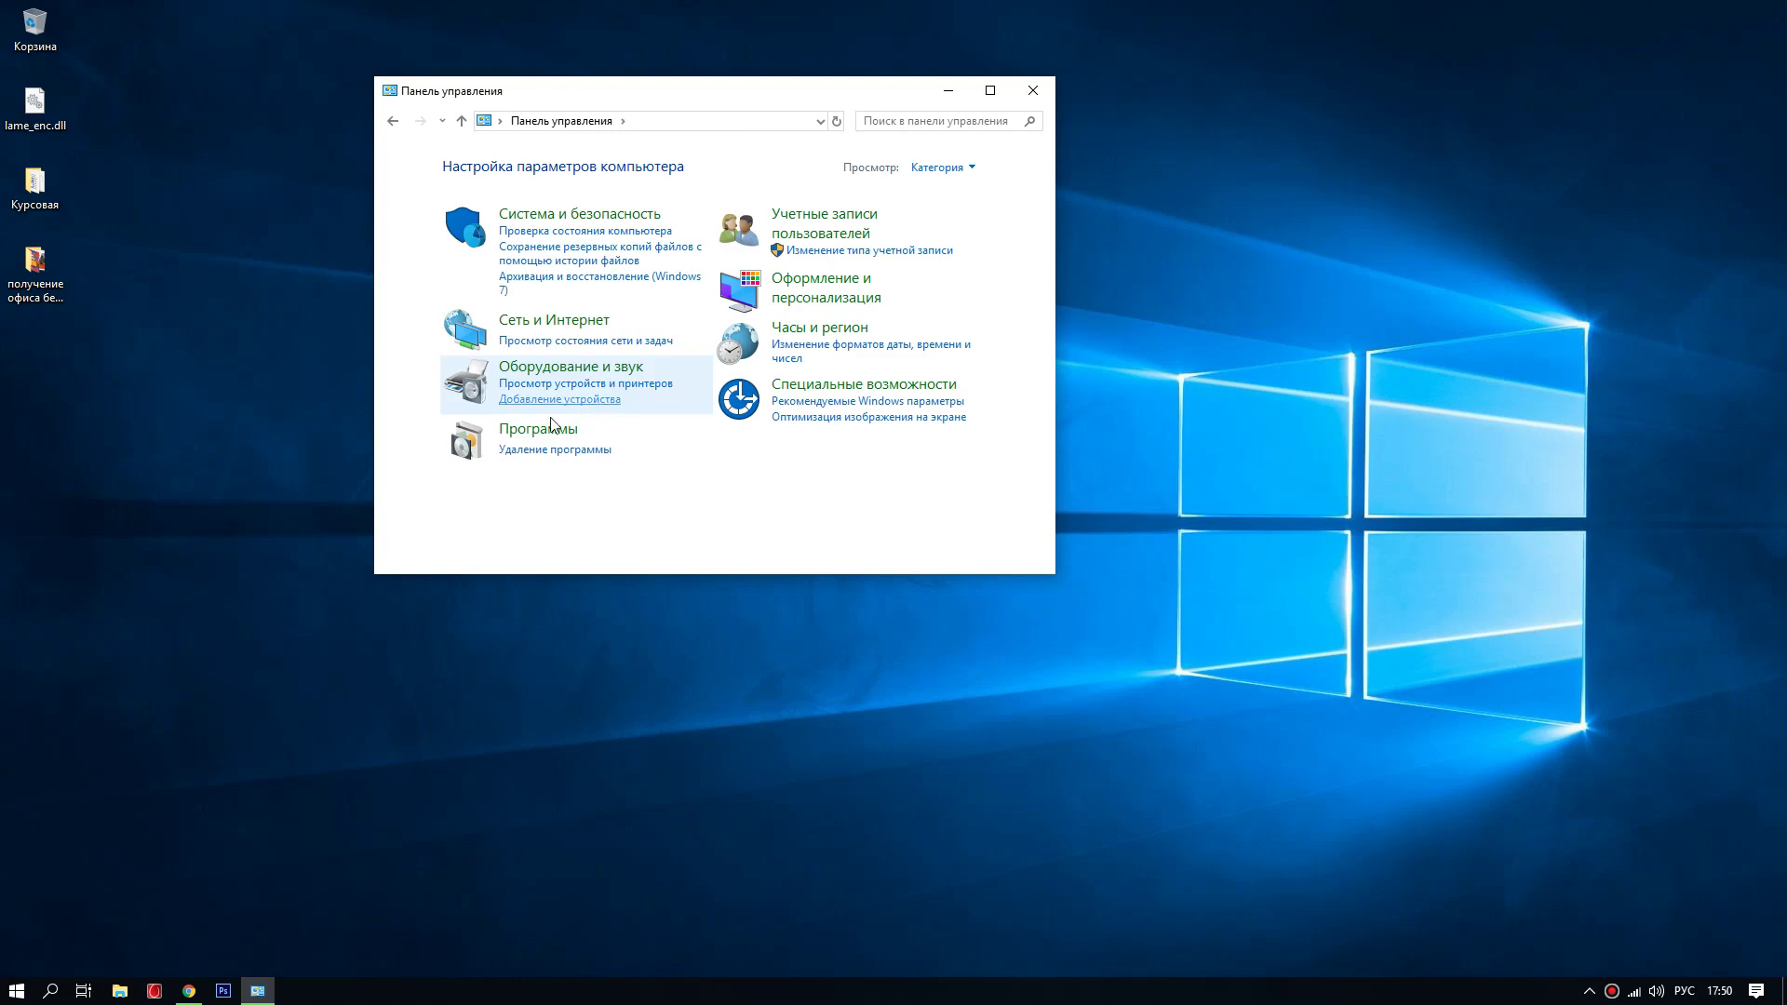
{"action": "left_click", "coordinate": [969, 168]}
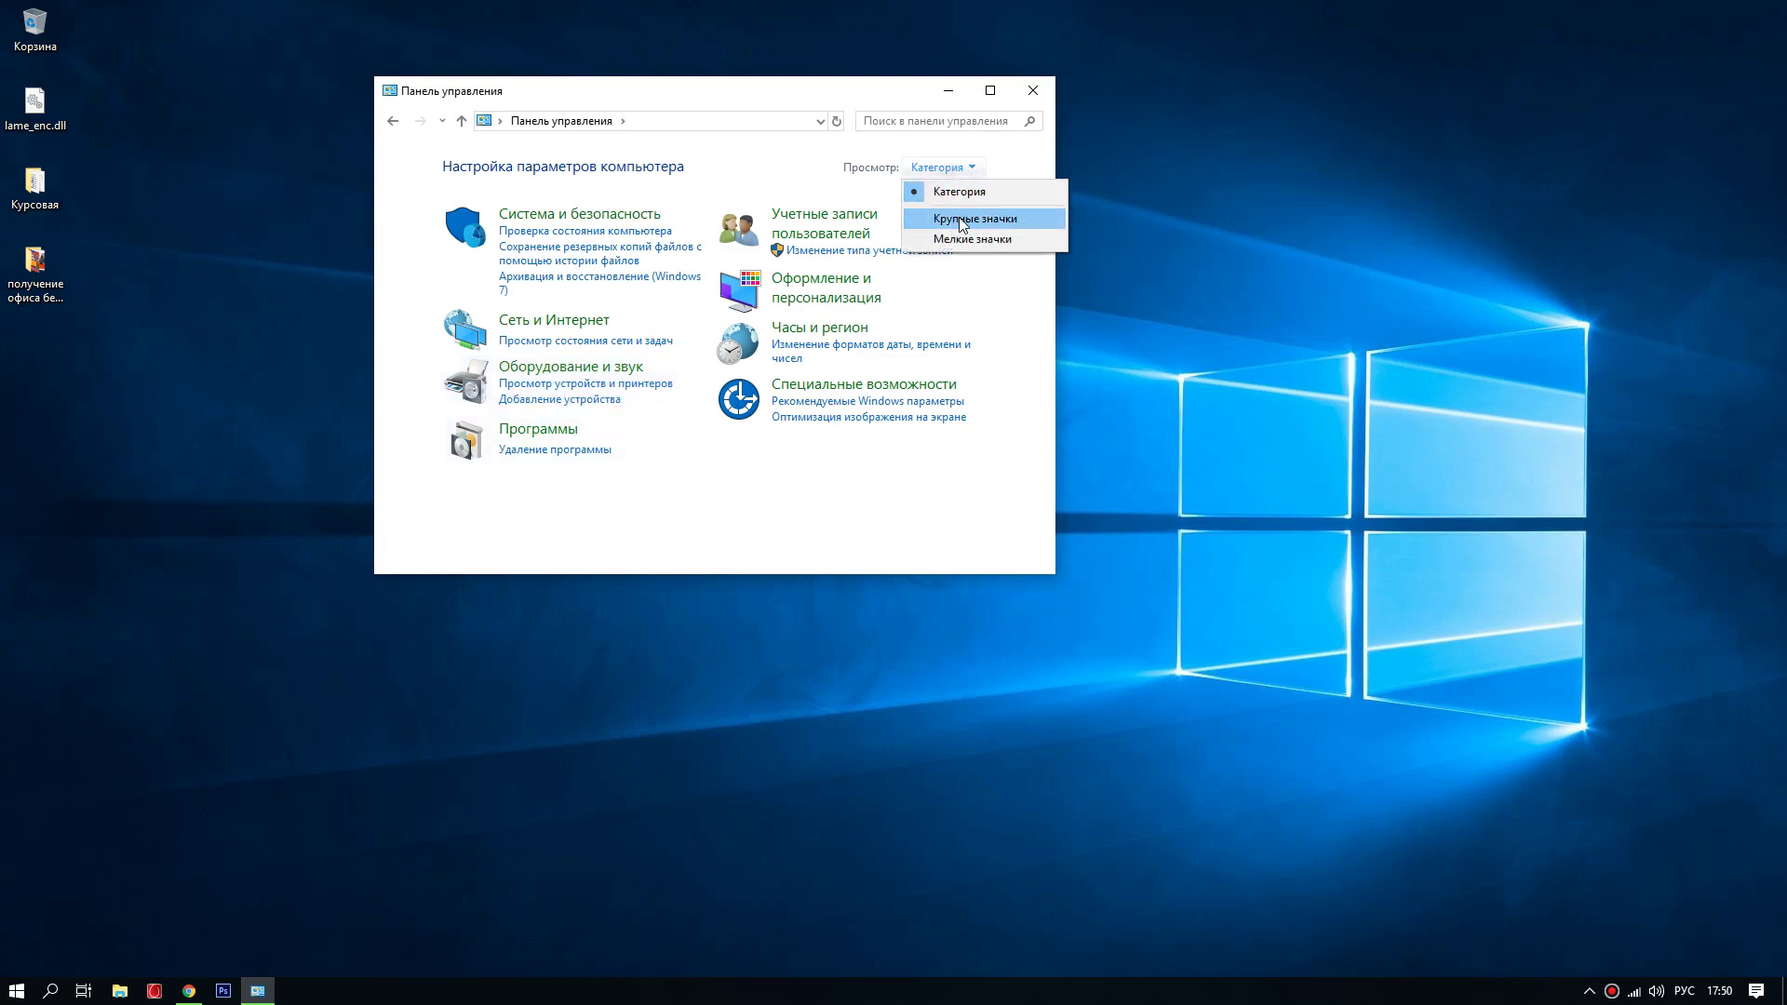
{"action": "left_click", "coordinate": [962, 224]}
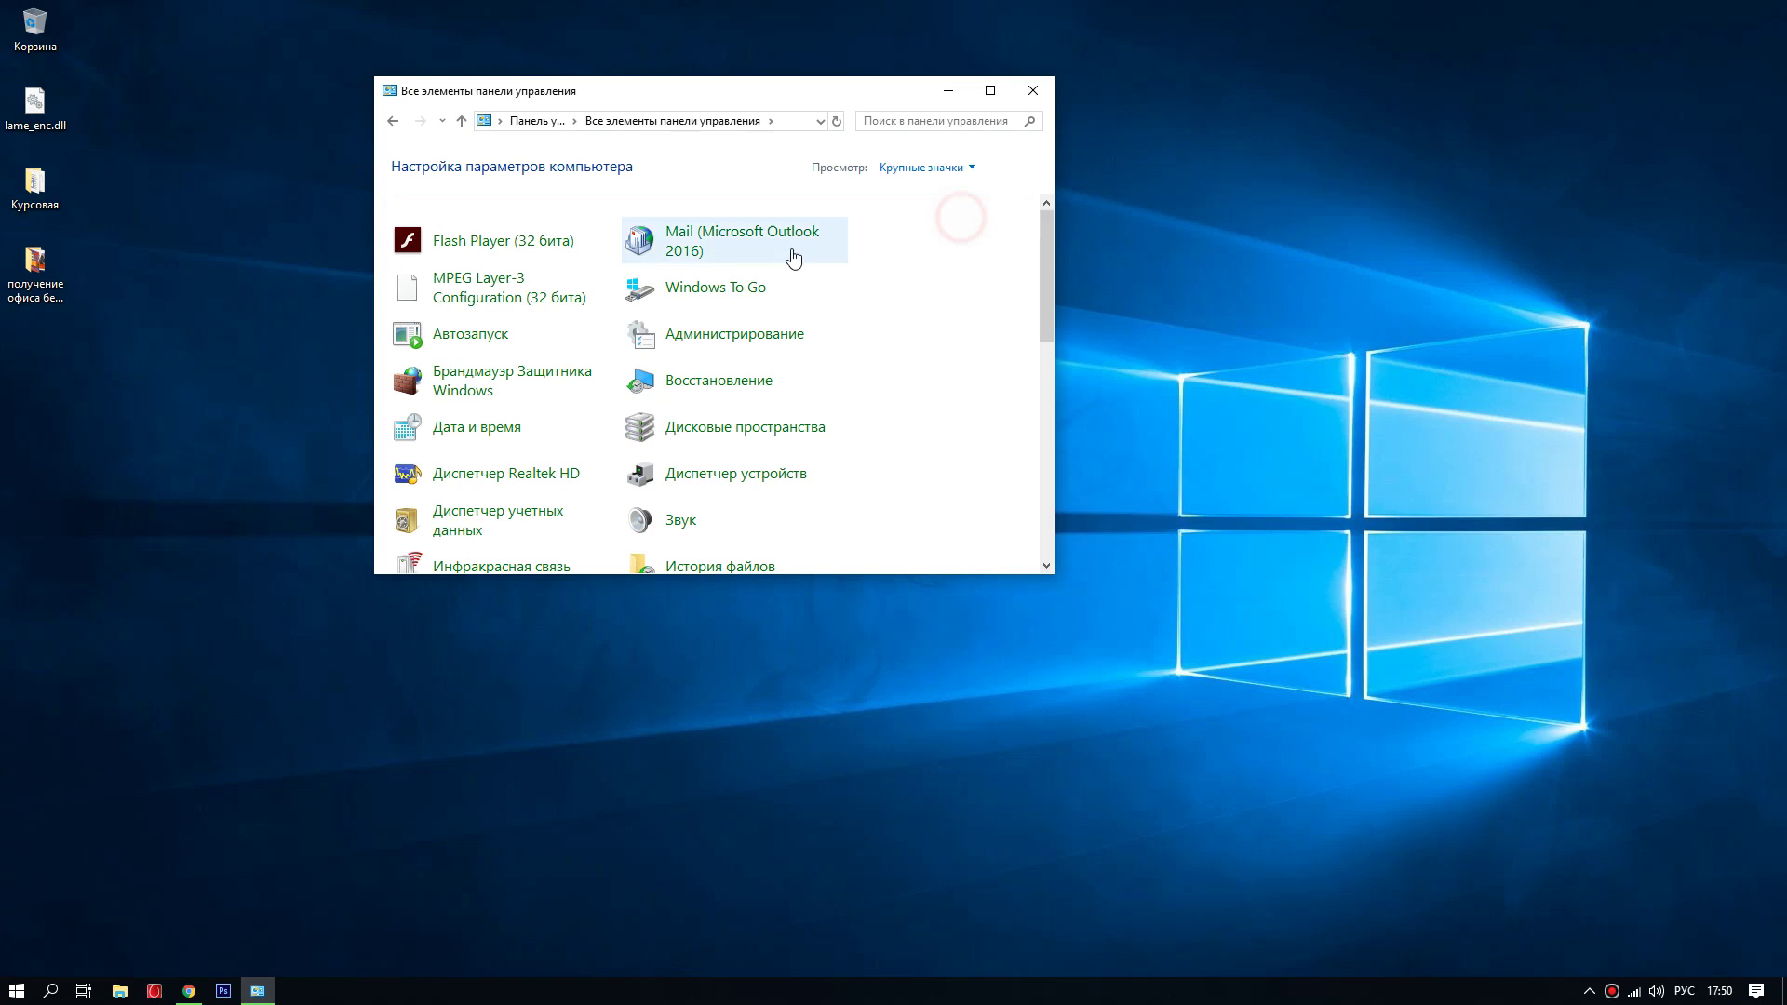
Launch Task Scheduler (Планировщик заданий) from Администрирование and close the Администрирование and Control Panel windows
{"action": "left_click", "coordinate": [707, 348]}
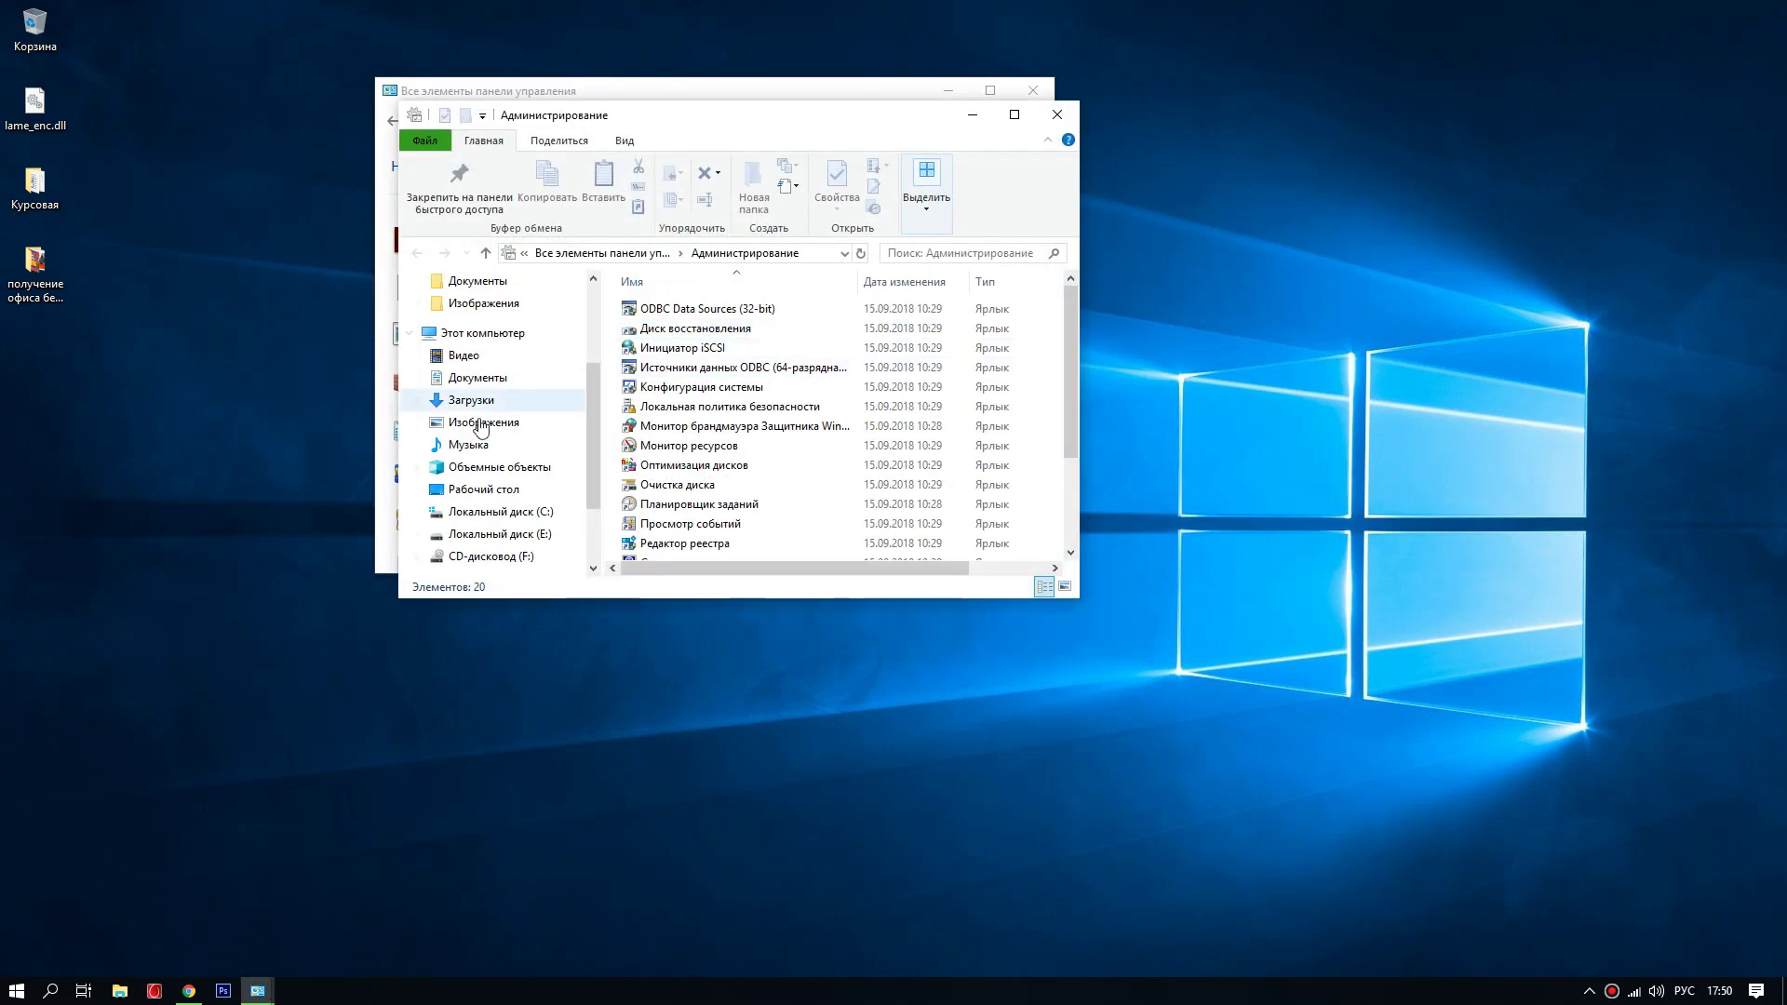
{"action": "double_click", "coordinate": [682, 505]}
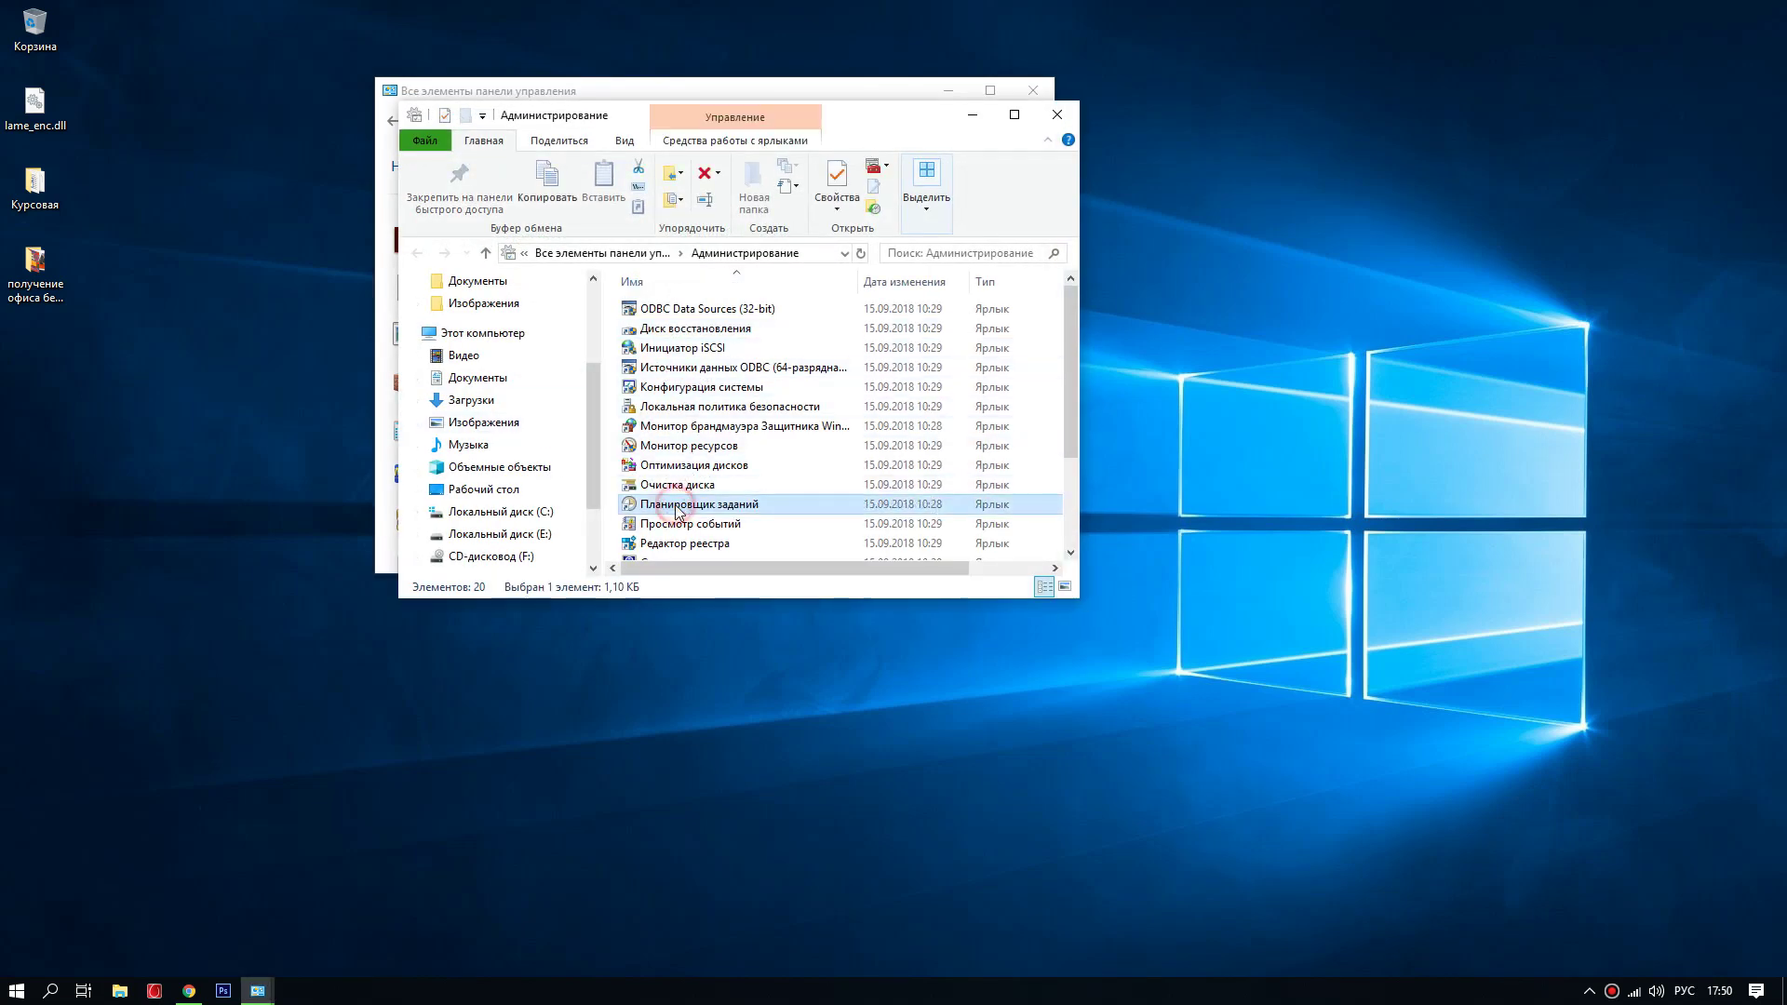
{"action": "left_click", "coordinate": [1058, 114]}
{"action": "left_click", "coordinate": [1032, 94]}
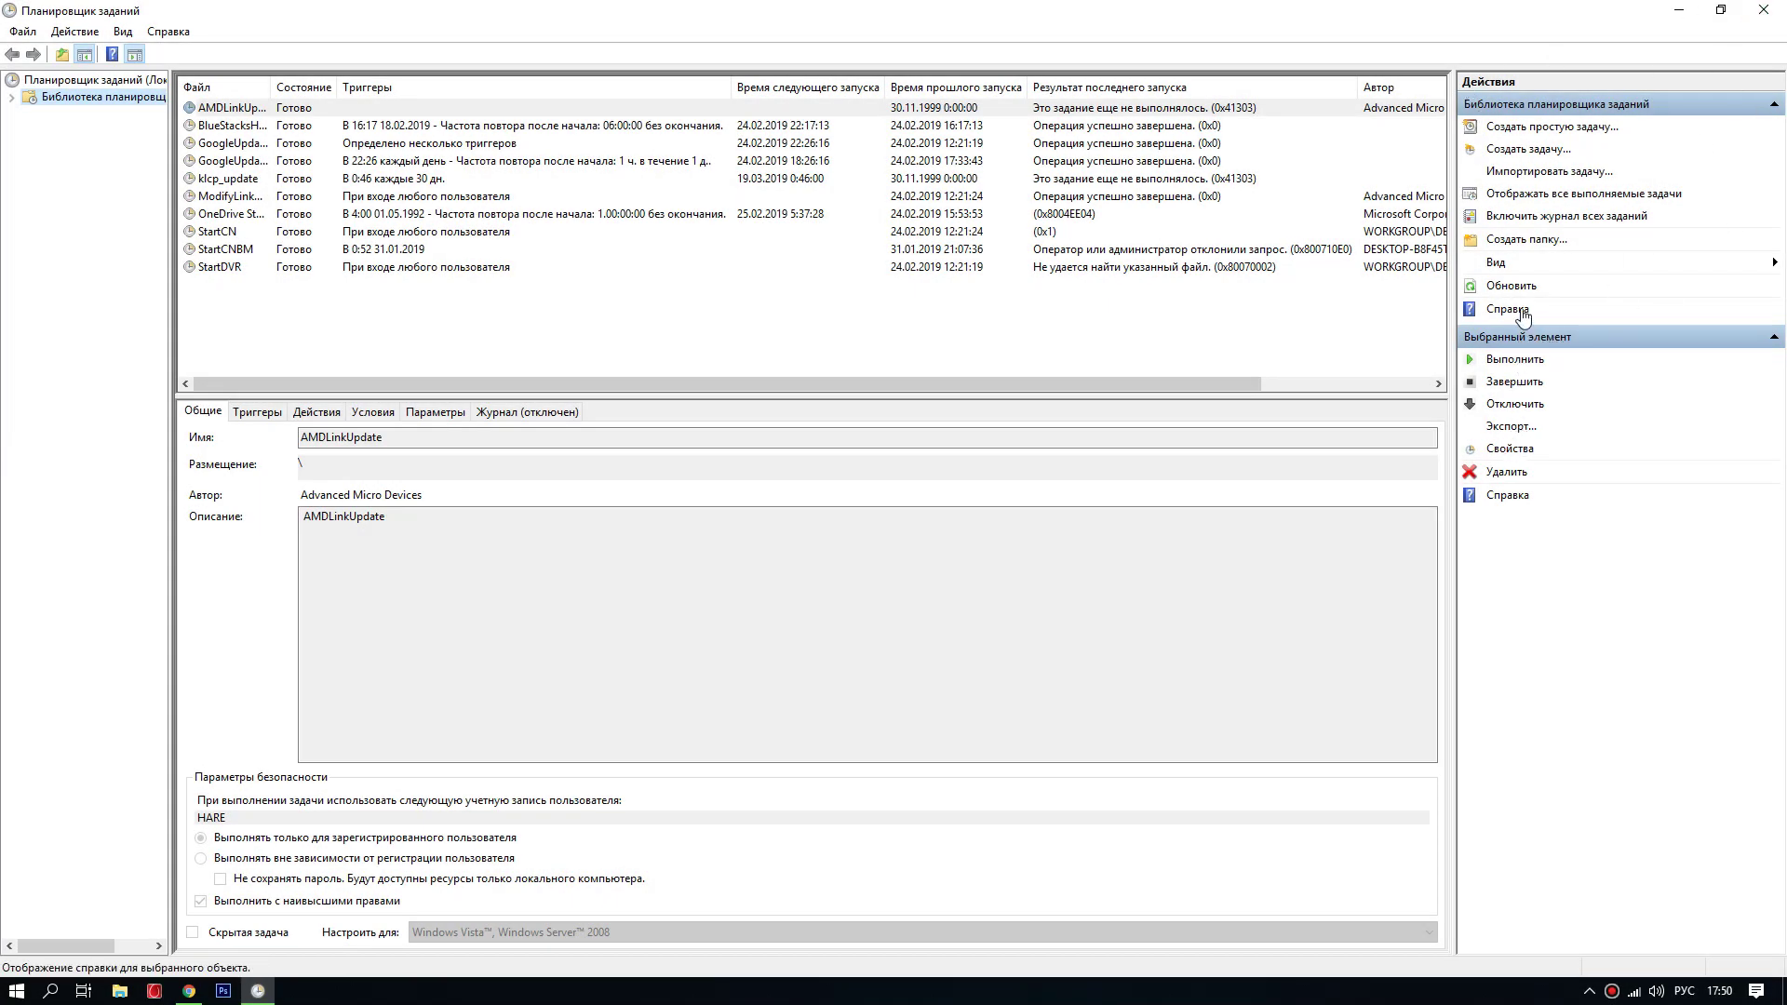
{"action": "left_click", "coordinate": [1771, 267]}
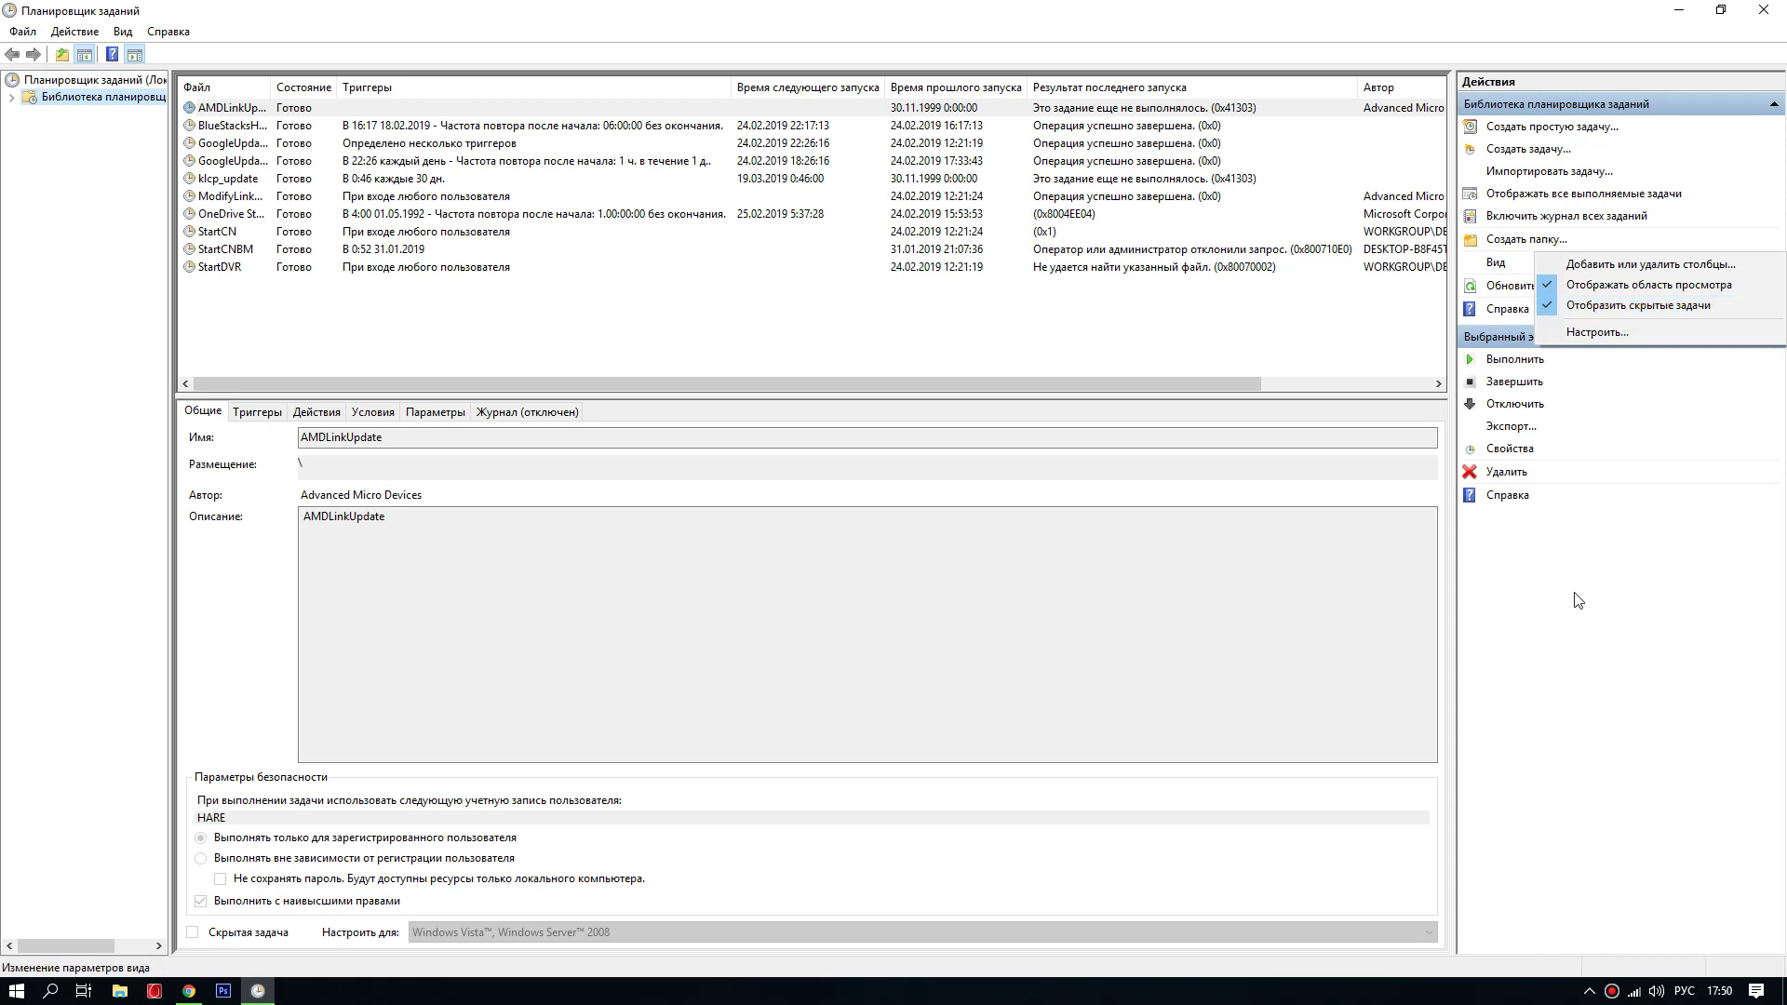
{"action": "left_click", "coordinate": [1572, 623]}
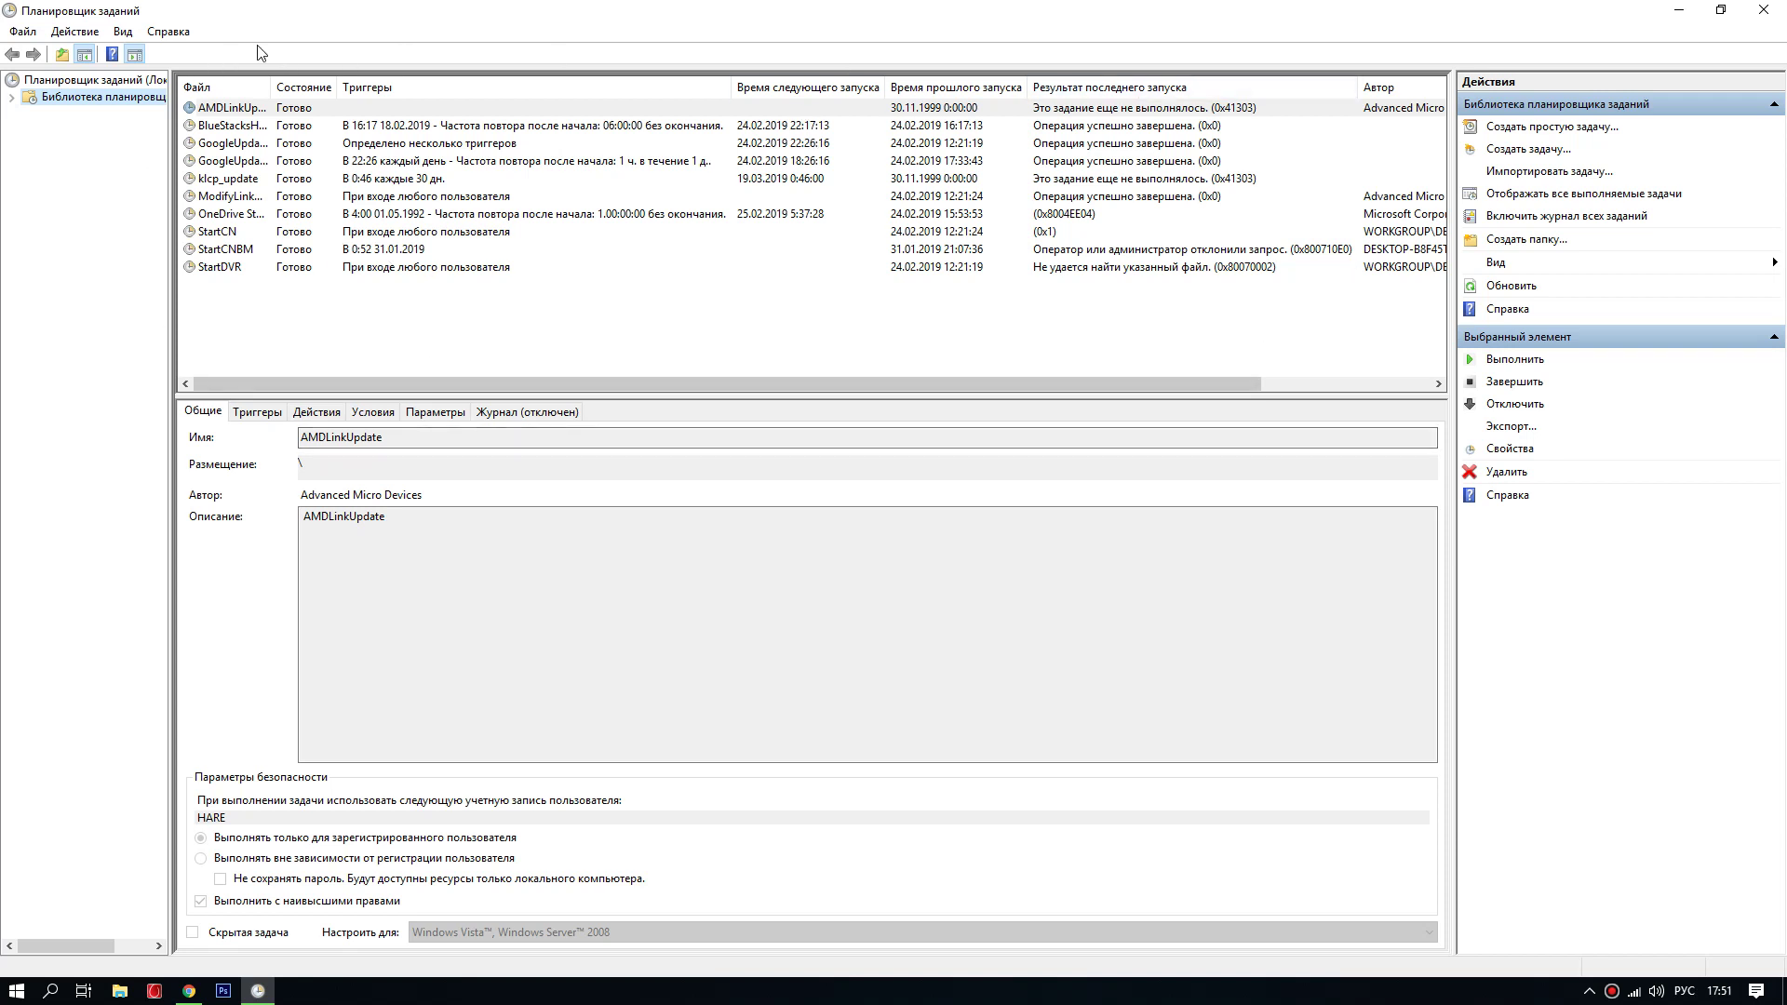
Examine the details of the AMDLinkUpdate, BlueStacksHelper and two Google update tasks in the Task Scheduler library
{"action": "left_click", "coordinate": [78, 100]}
{"action": "left_click", "coordinate": [266, 331]}
{"action": "left_click", "coordinate": [224, 109]}
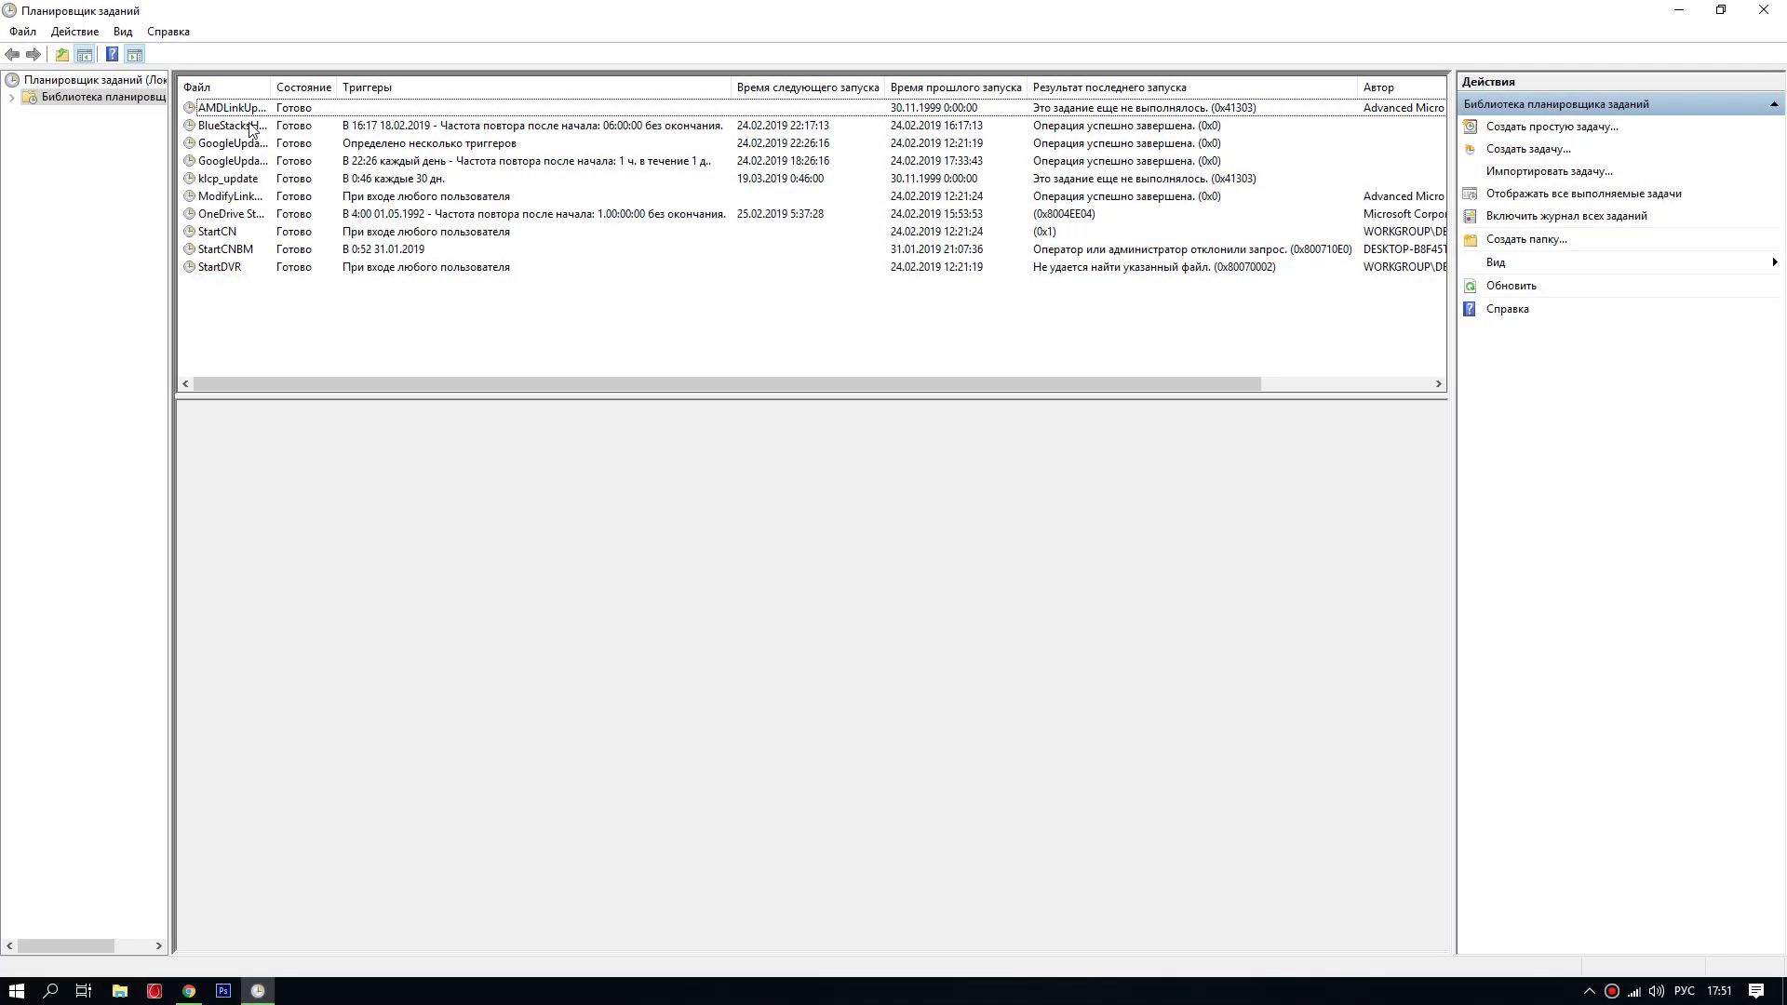
{"action": "left_click", "coordinate": [220, 108]}
{"action": "left_click", "coordinate": [221, 126]}
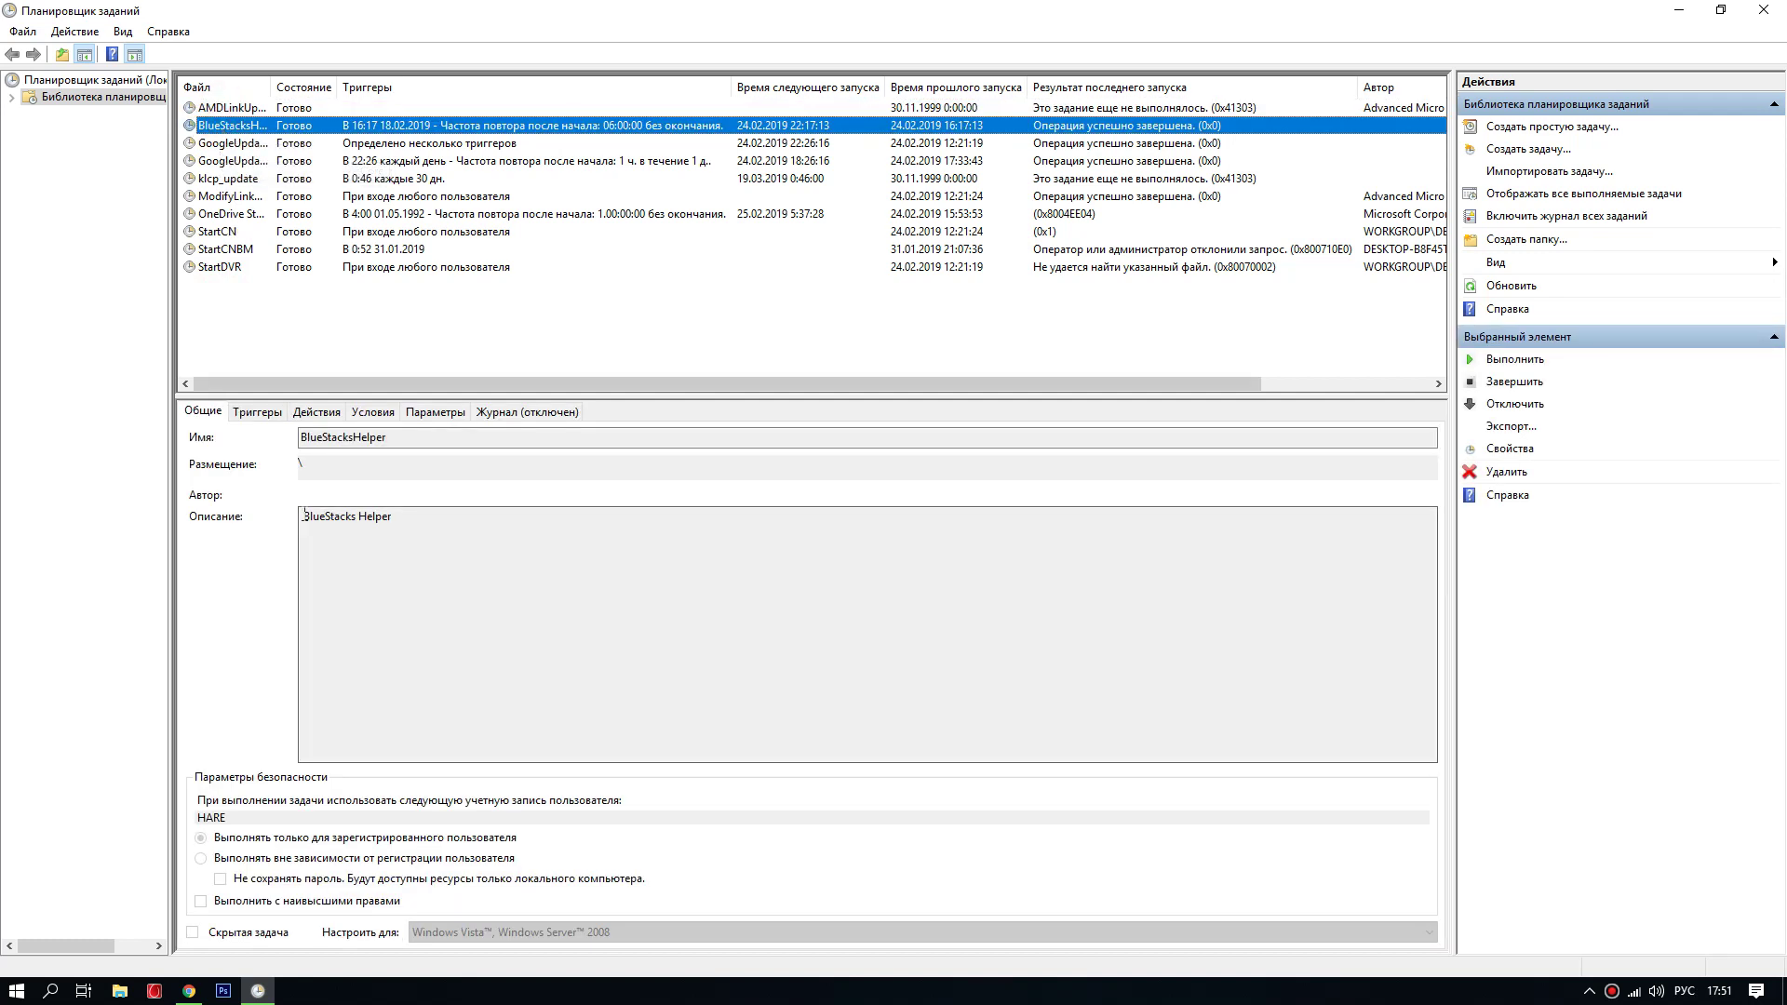
{"action": "left_click", "coordinate": [235, 108]}
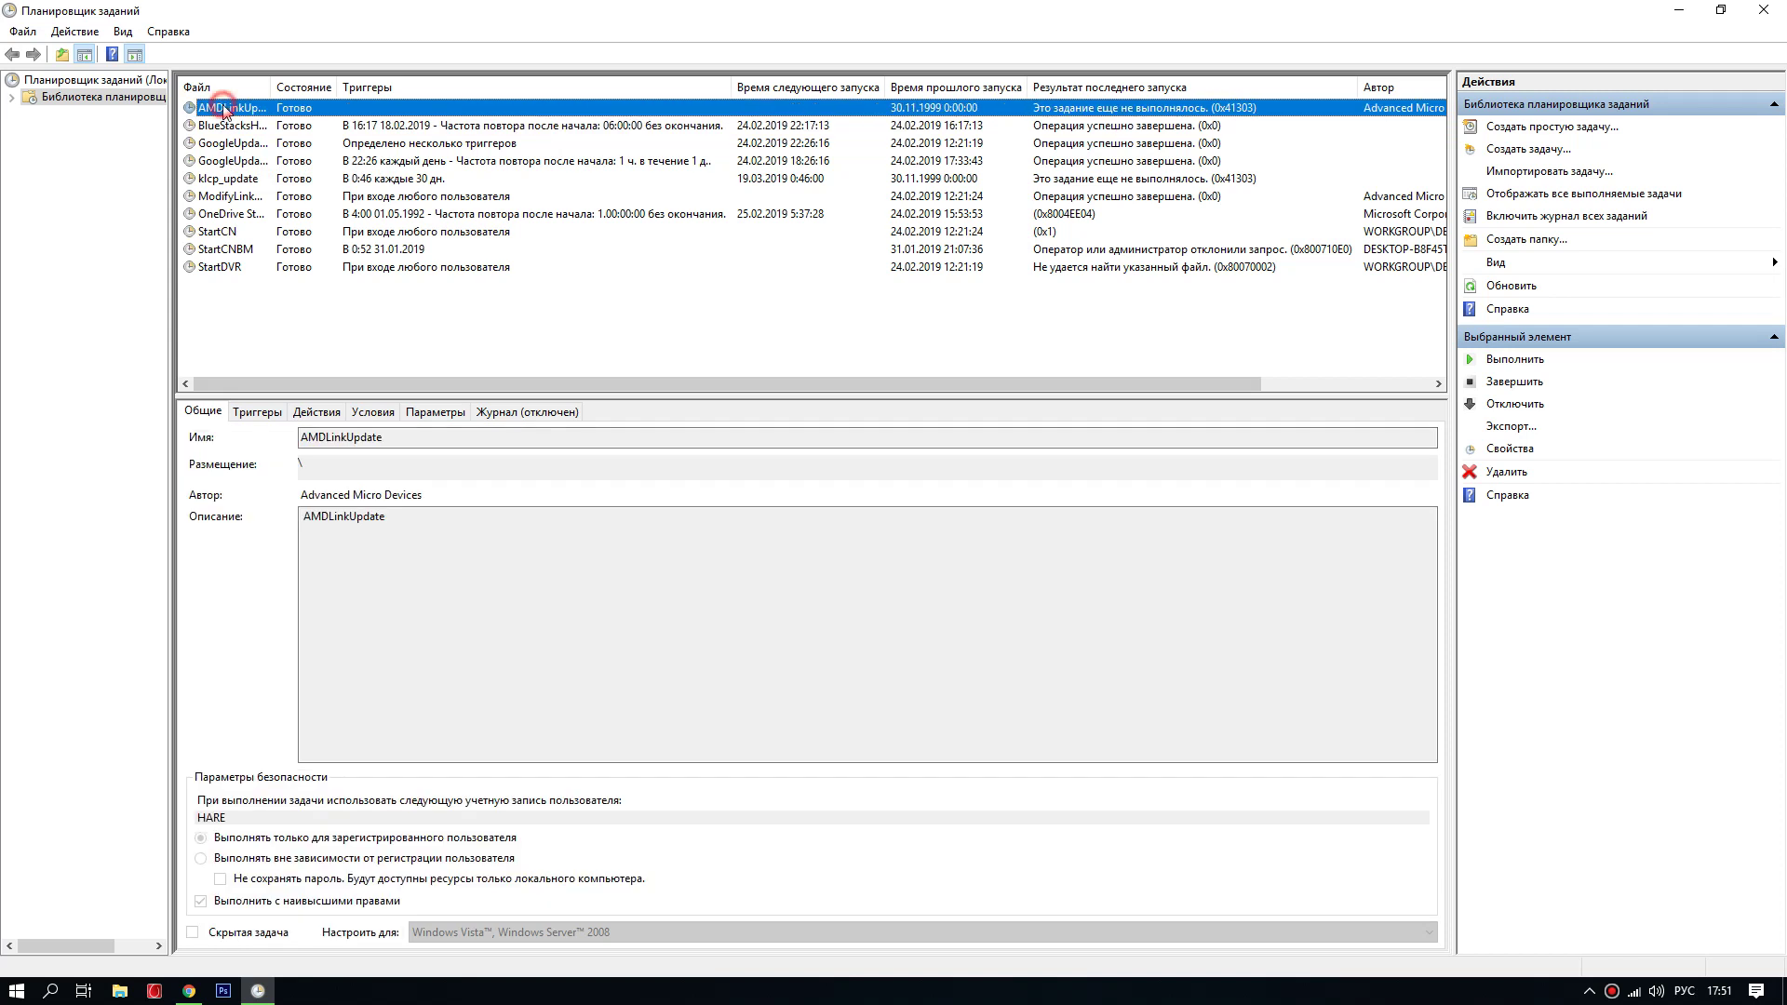
{"action": "left_click", "coordinate": [223, 143]}
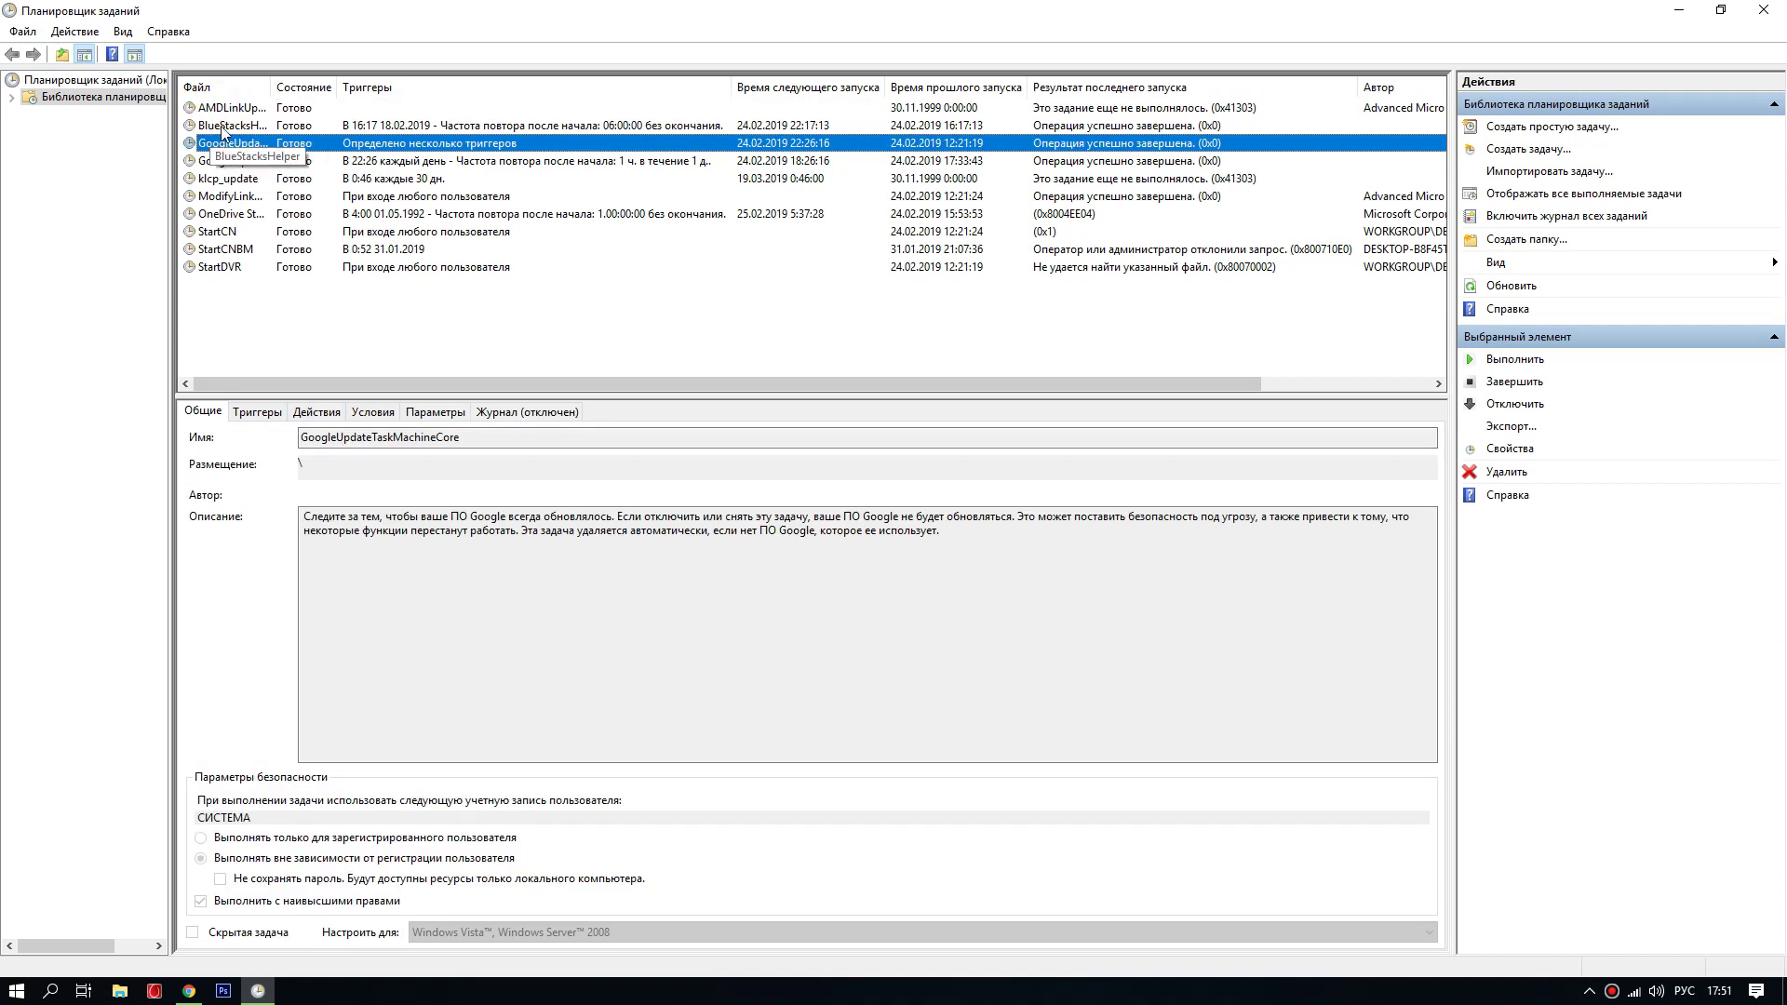
{"action": "left_click", "coordinate": [223, 161]}
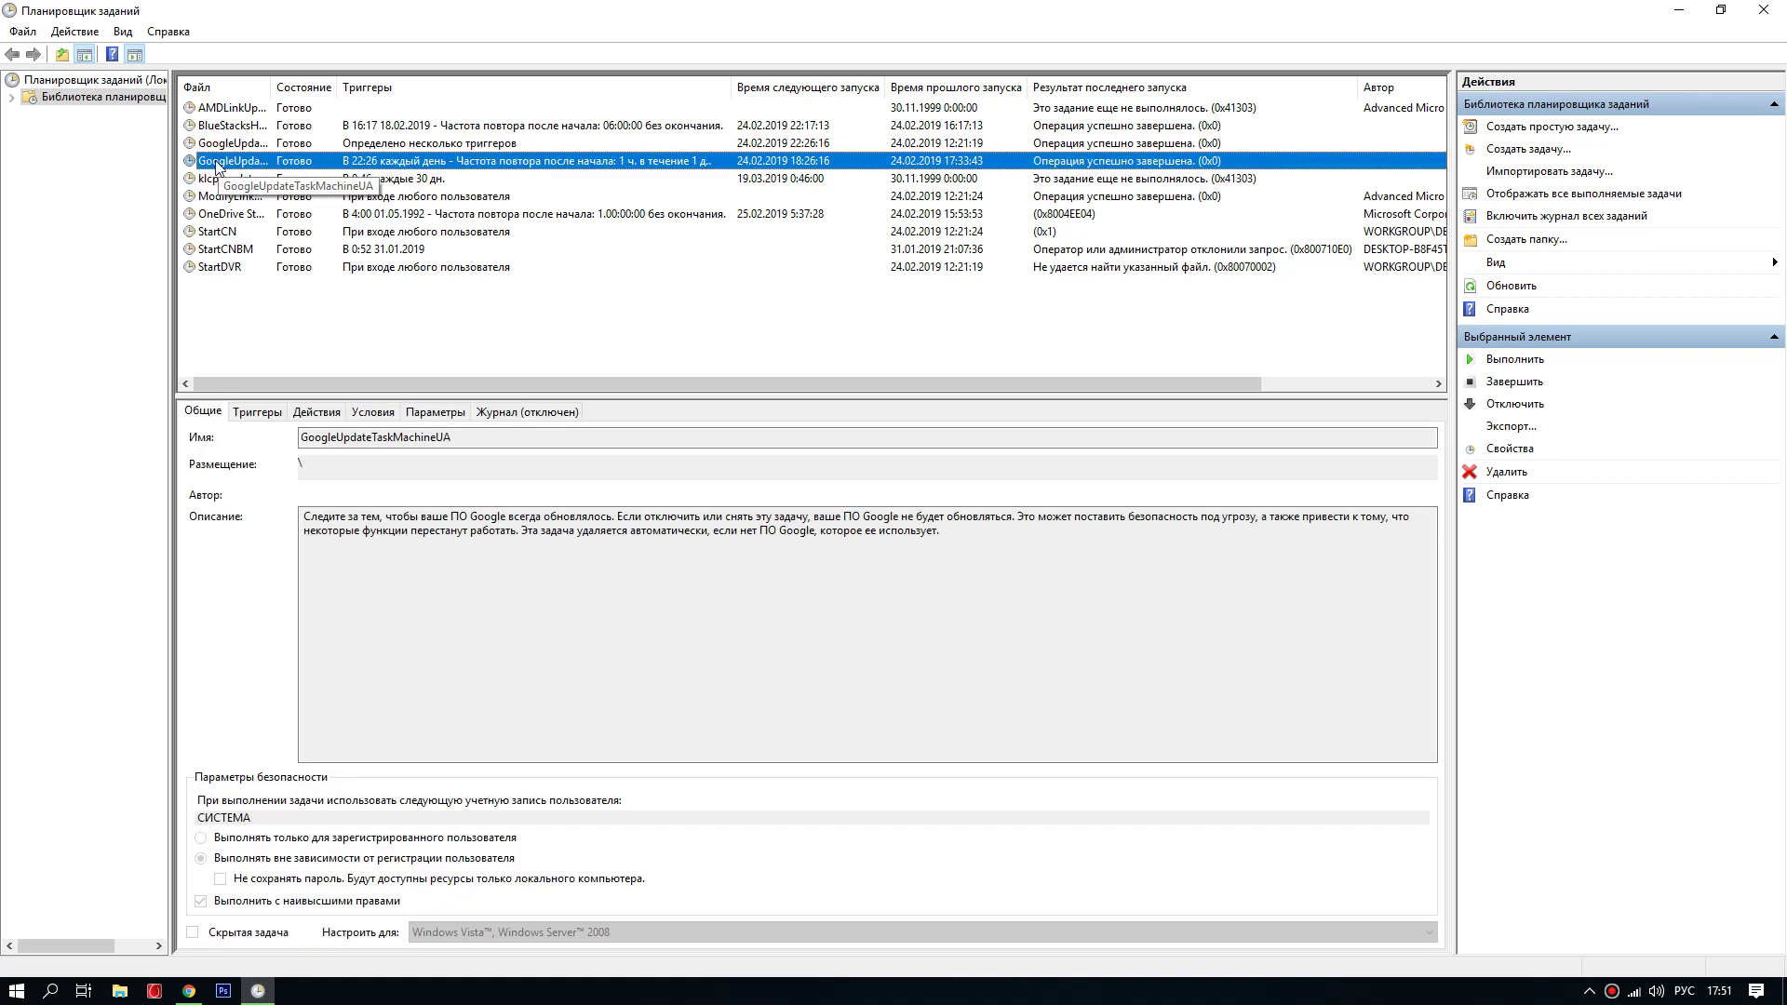
Check the author and general details of the StartCN, OneDrive Standalone Update and StartCNBM tasks
{"action": "left_click", "coordinate": [219, 231]}
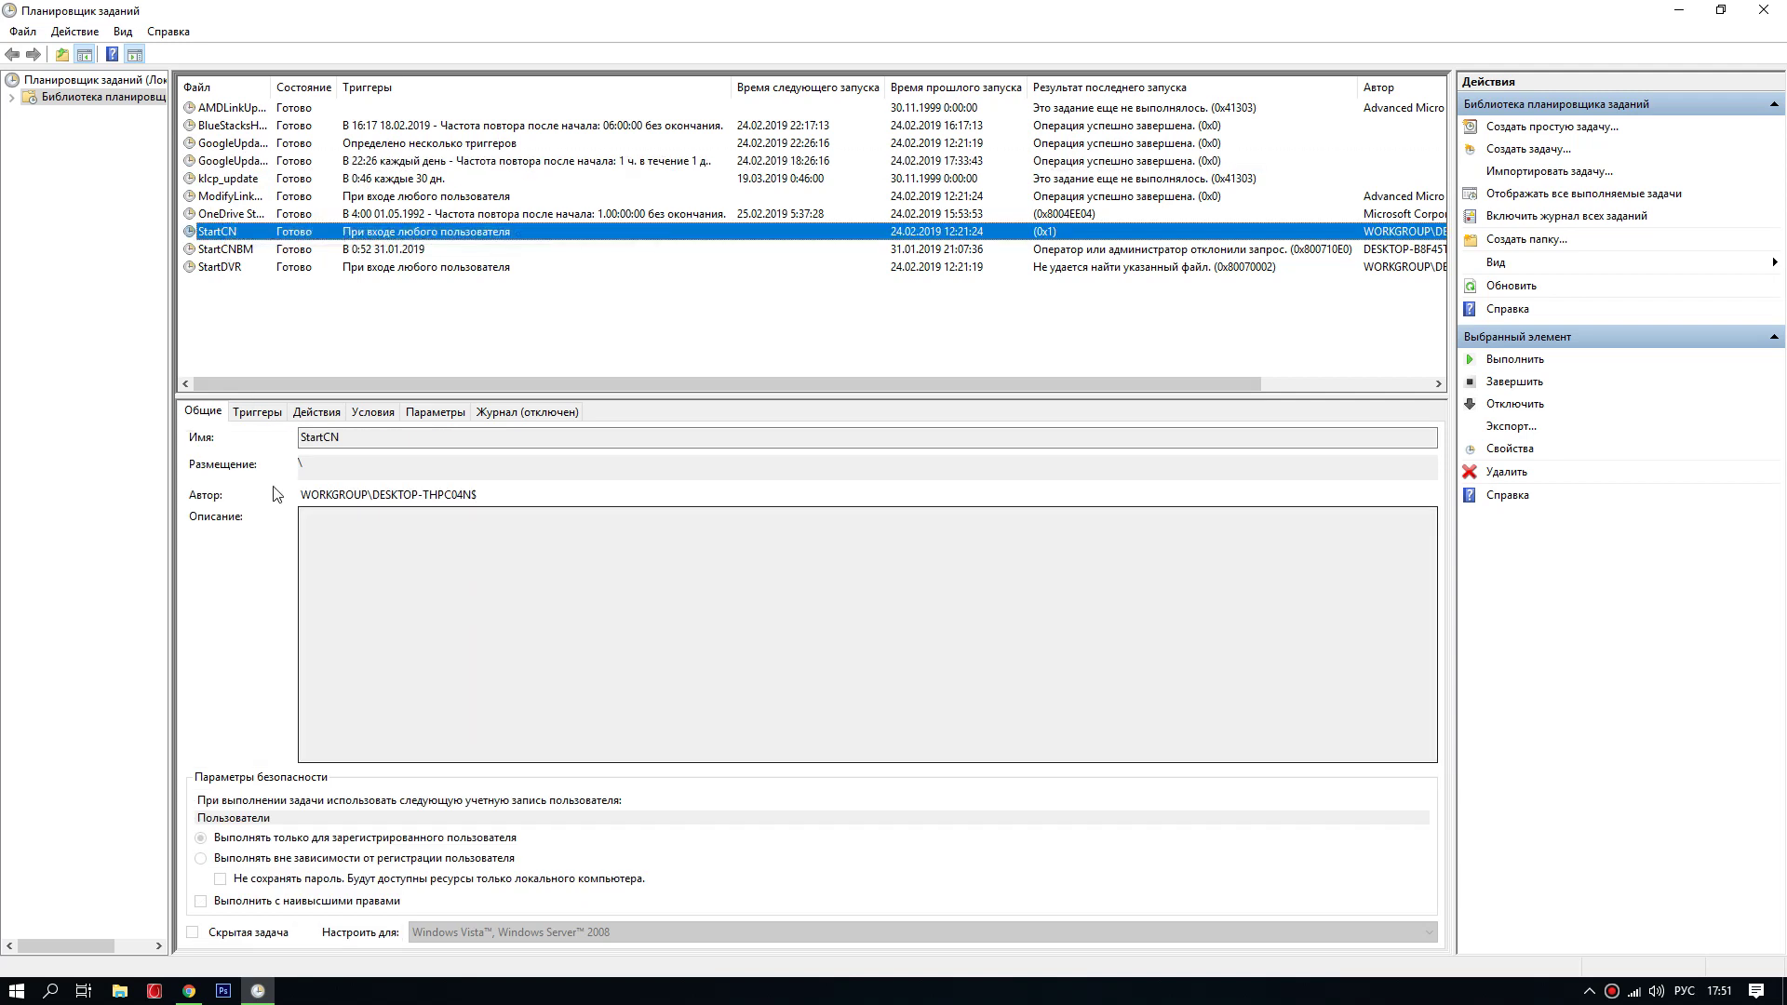
{"action": "left_click", "coordinate": [218, 213]}
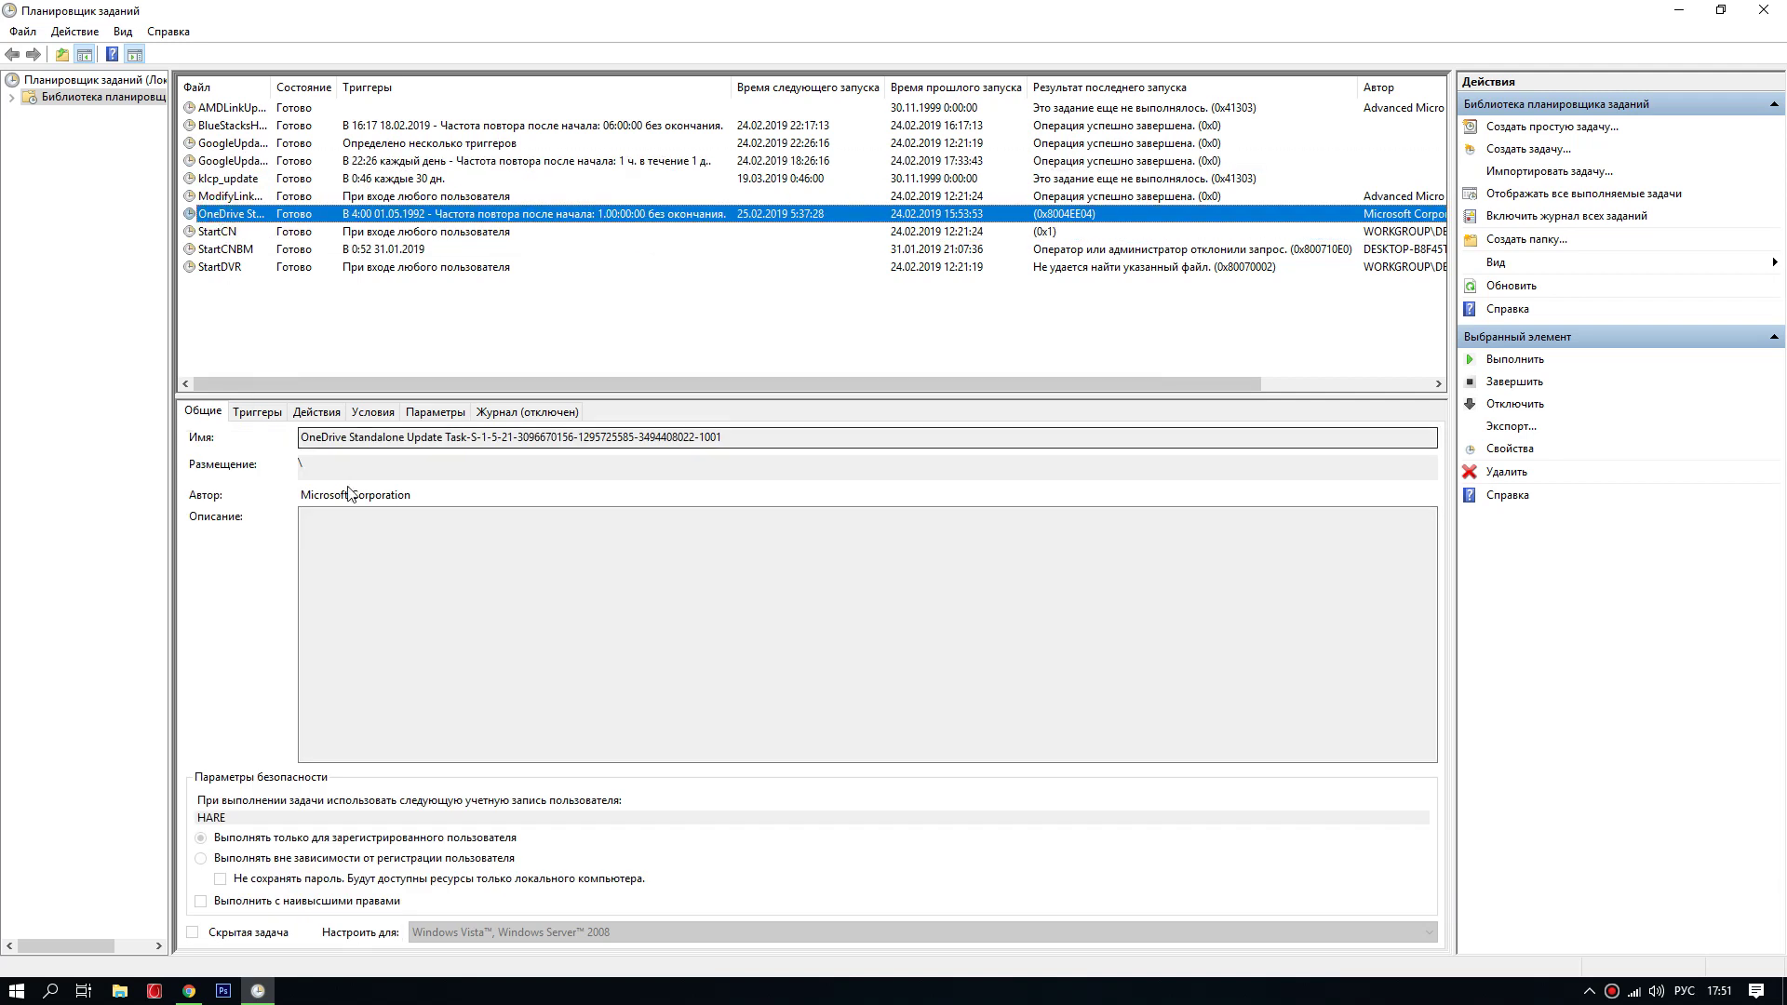
{"action": "left_click", "coordinate": [299, 494]}
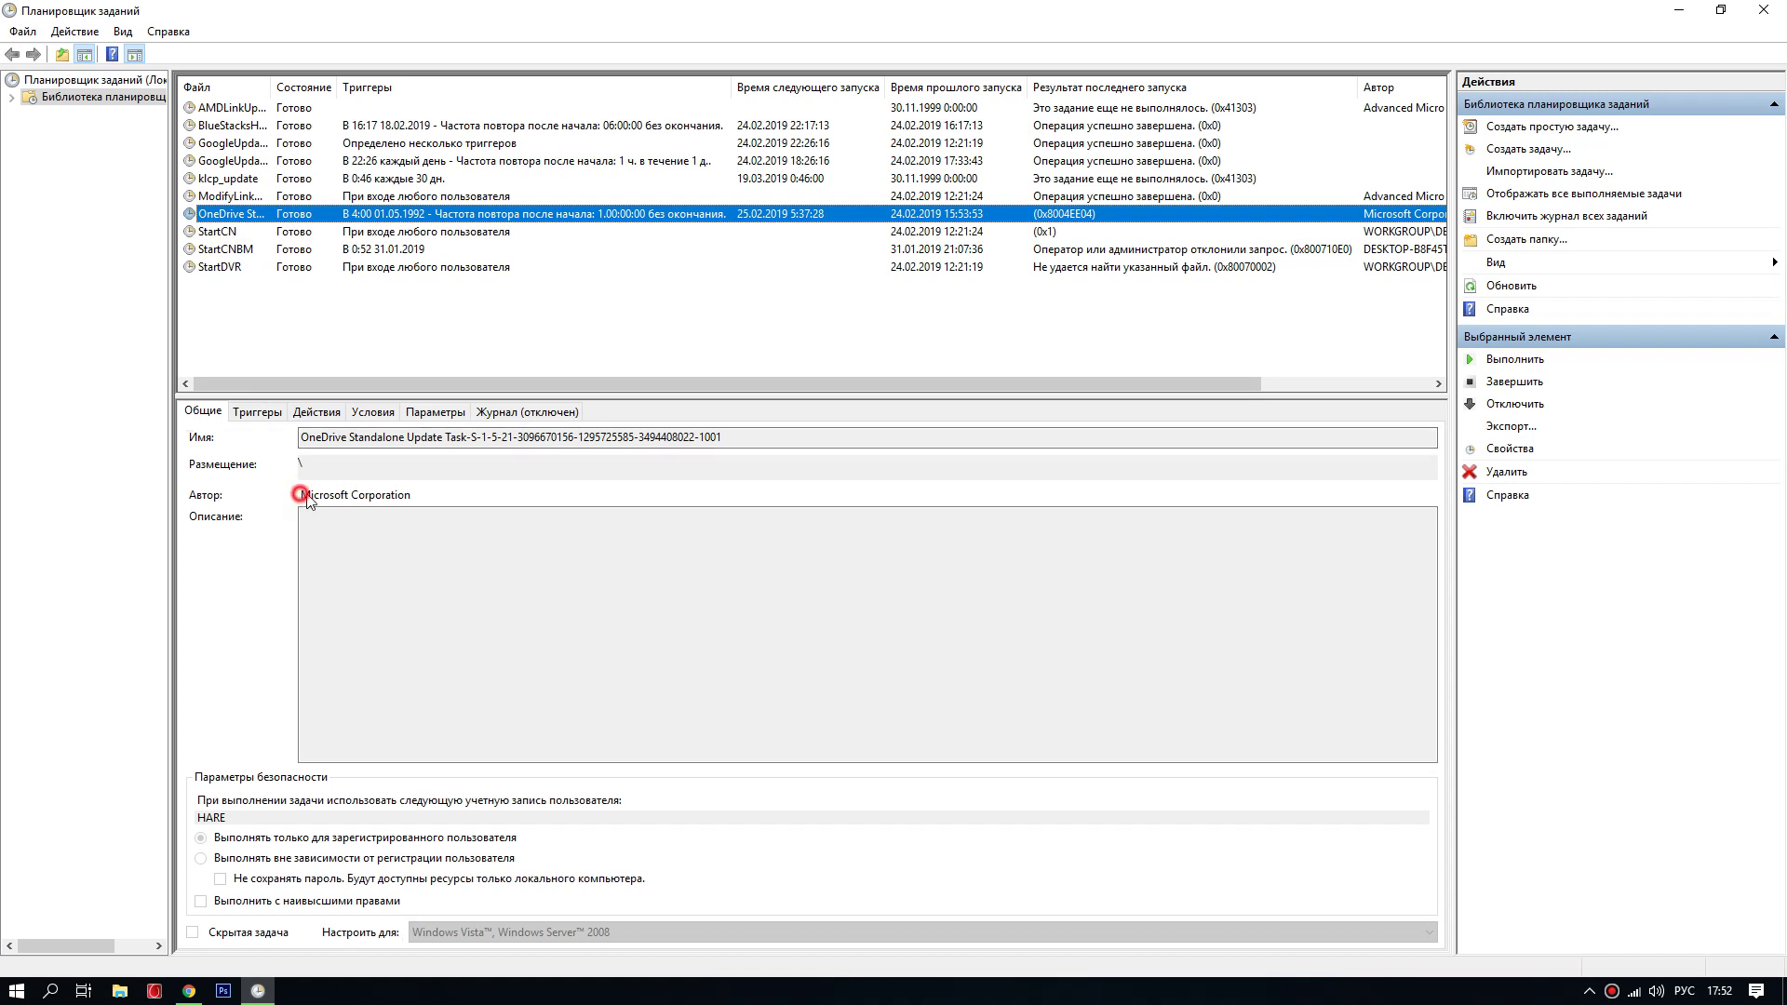
{"action": "left_click", "coordinate": [224, 250]}
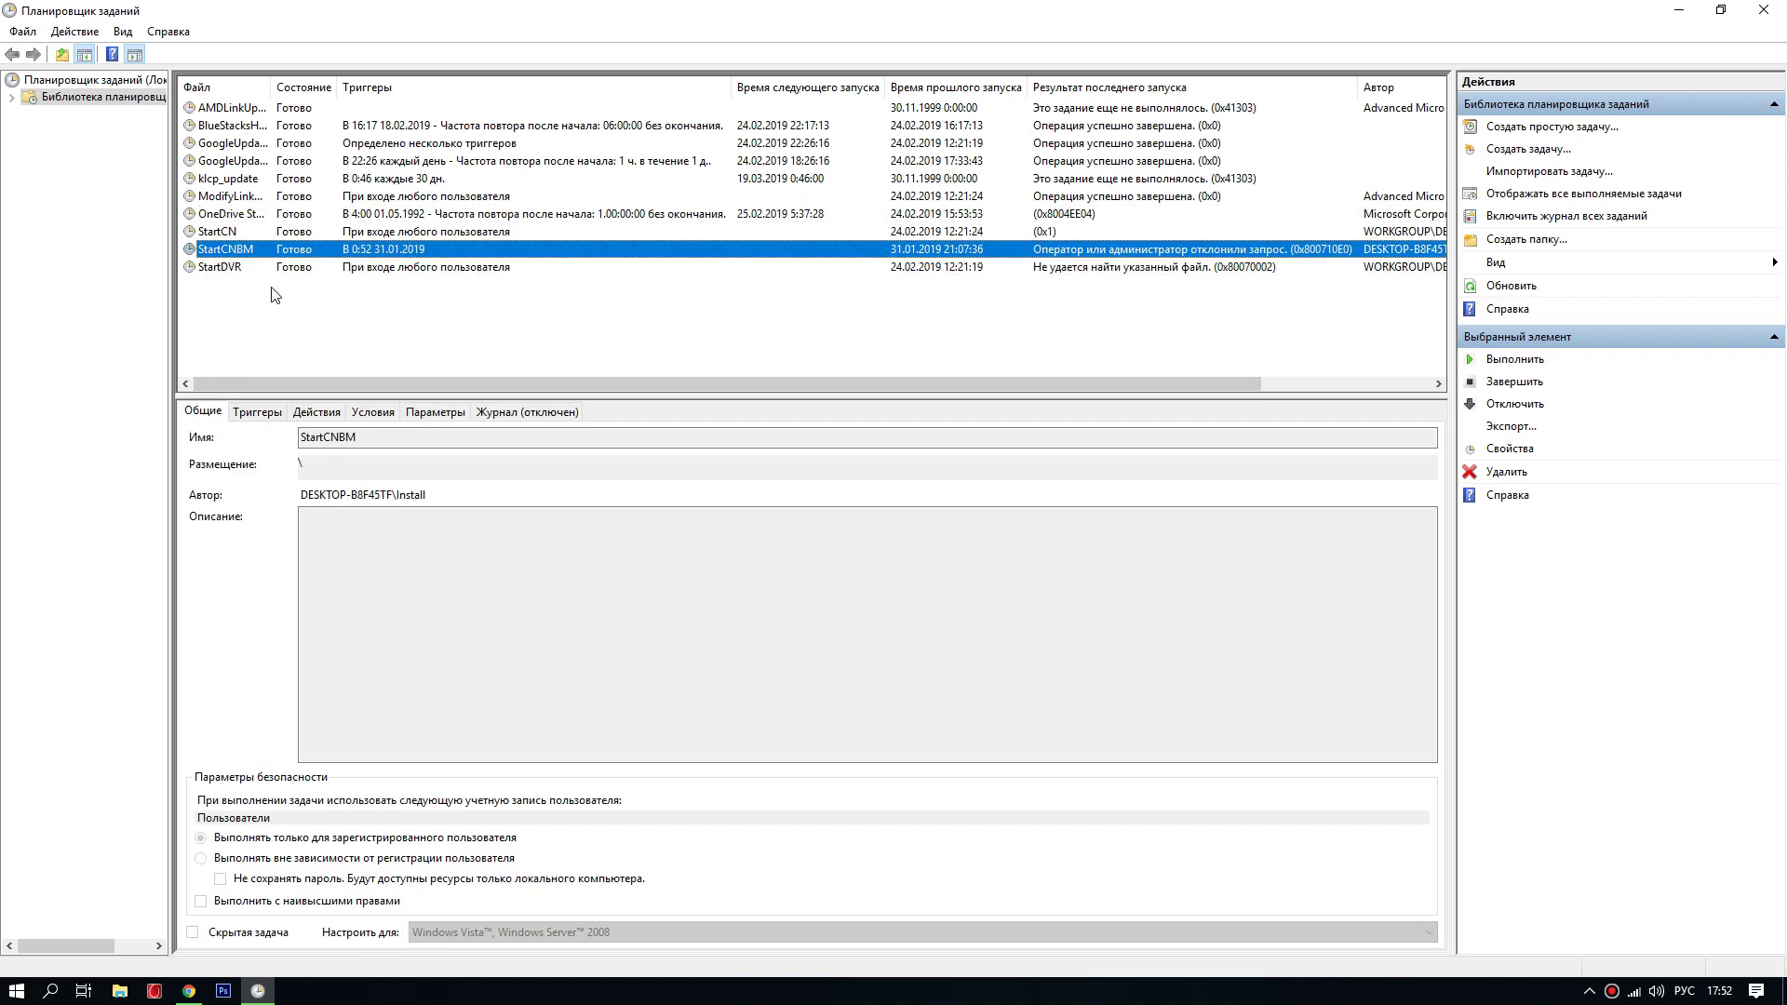
{"action": "left_click", "coordinate": [219, 231]}
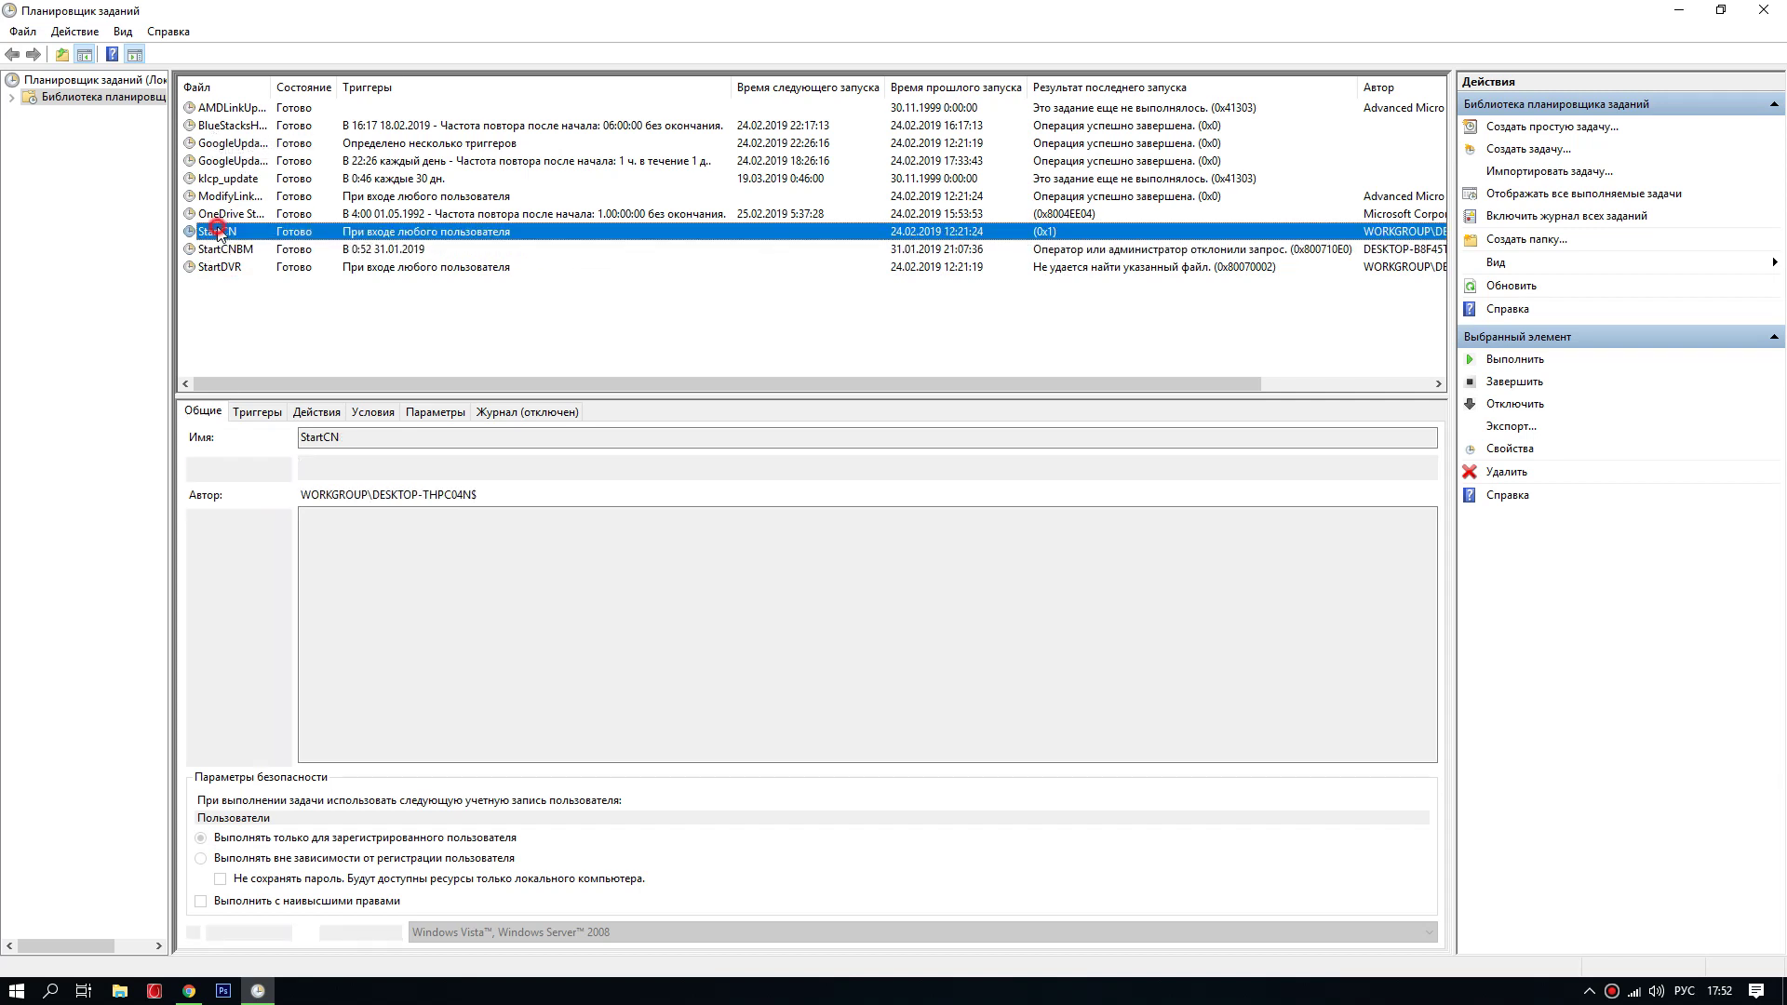
Disable the klcp_update and BlueStacksHelper scheduled tasks
{"action": "left_click", "coordinate": [265, 179]}
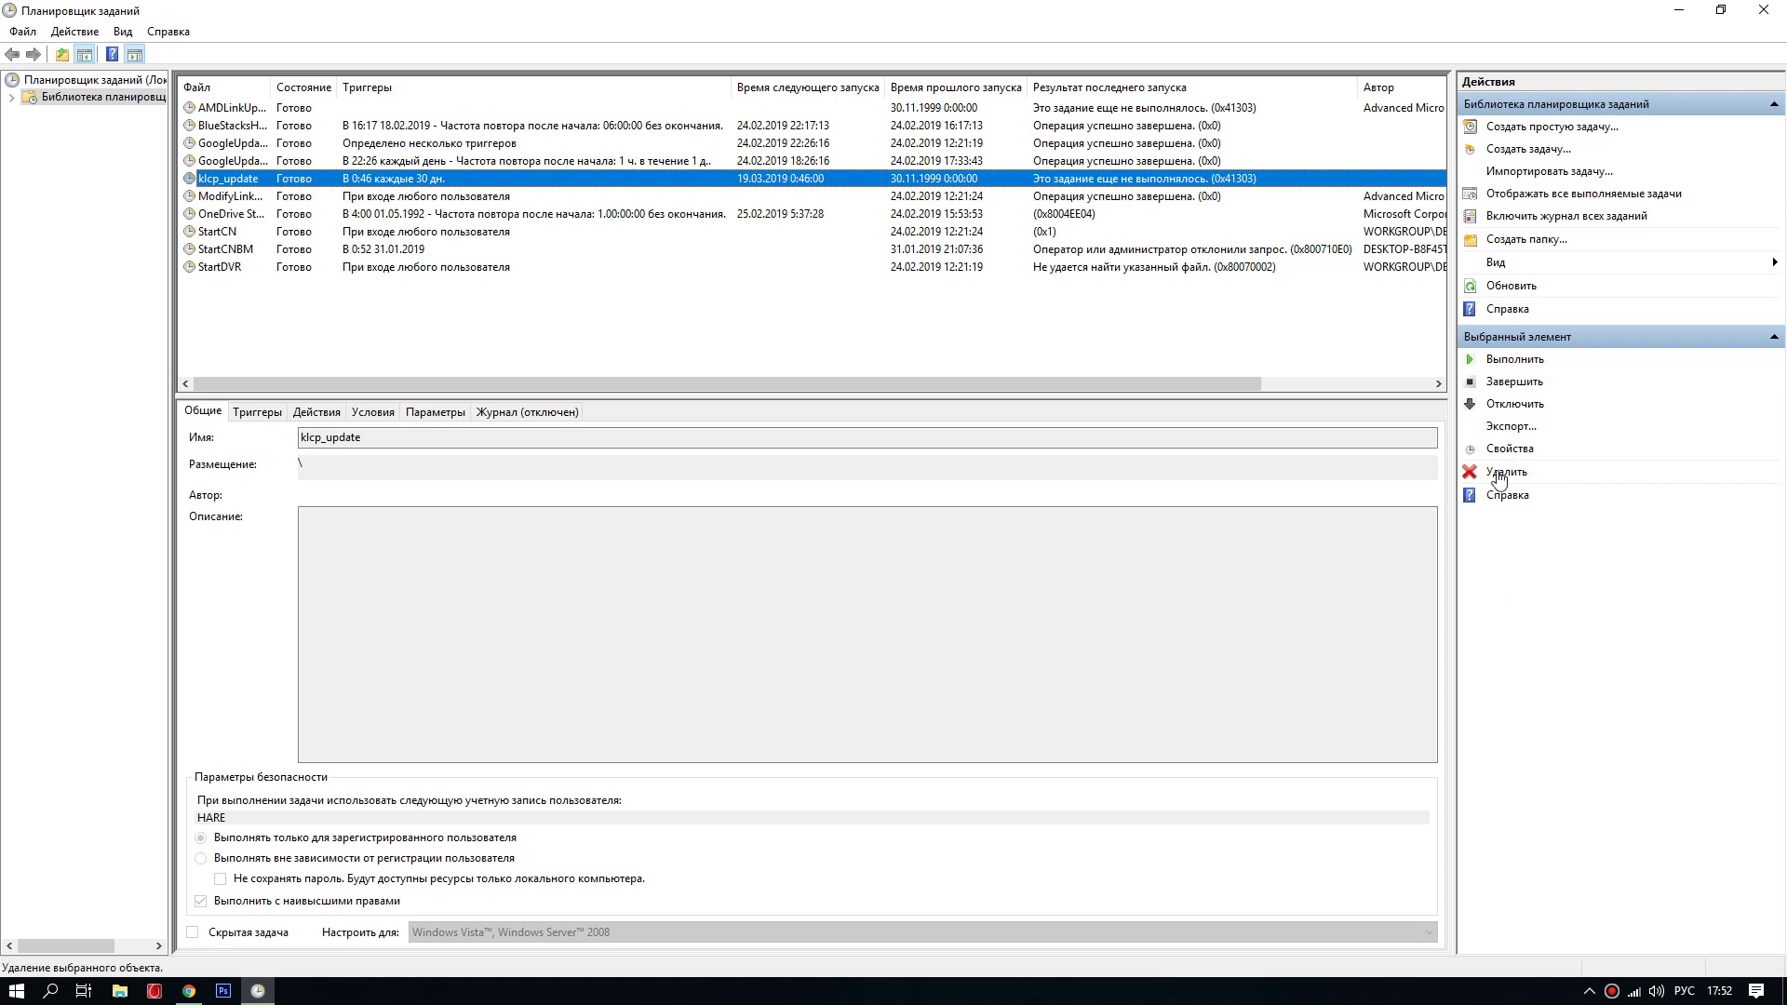
{"action": "left_click", "coordinate": [1508, 405]}
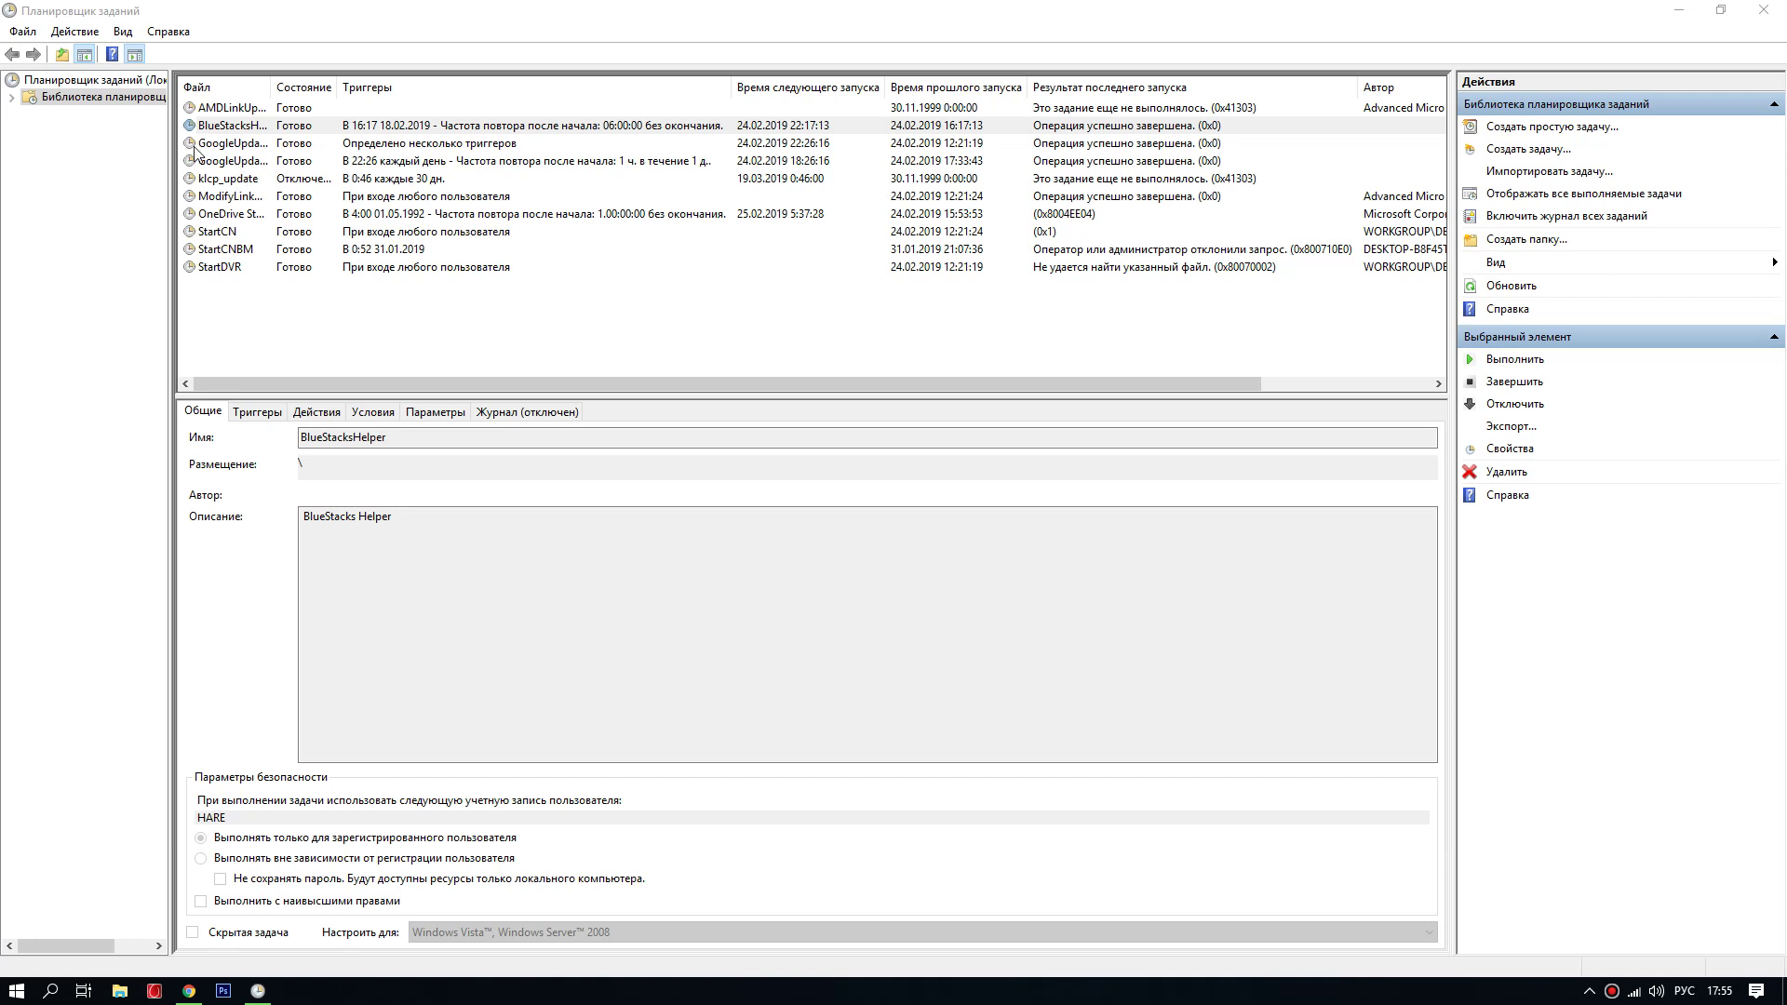
{"action": "left_click", "coordinate": [225, 127]}
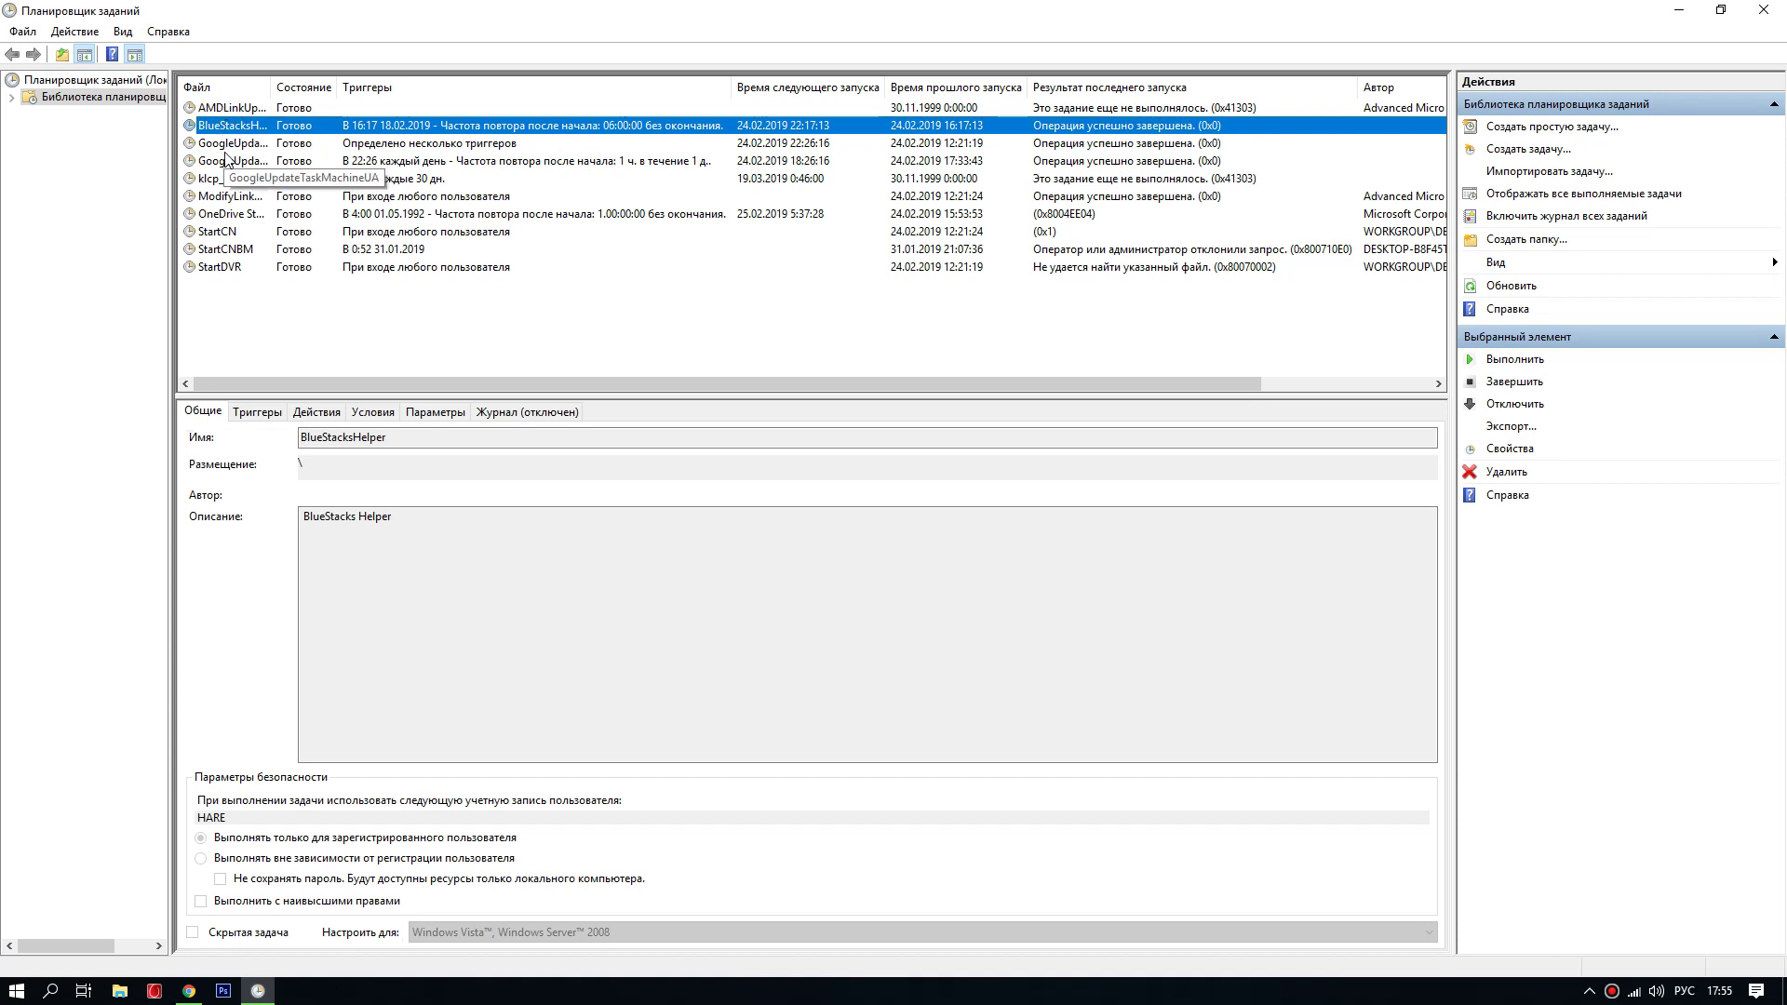
{"action": "left_click", "coordinate": [223, 145]}
{"action": "left_click", "coordinate": [212, 127]}
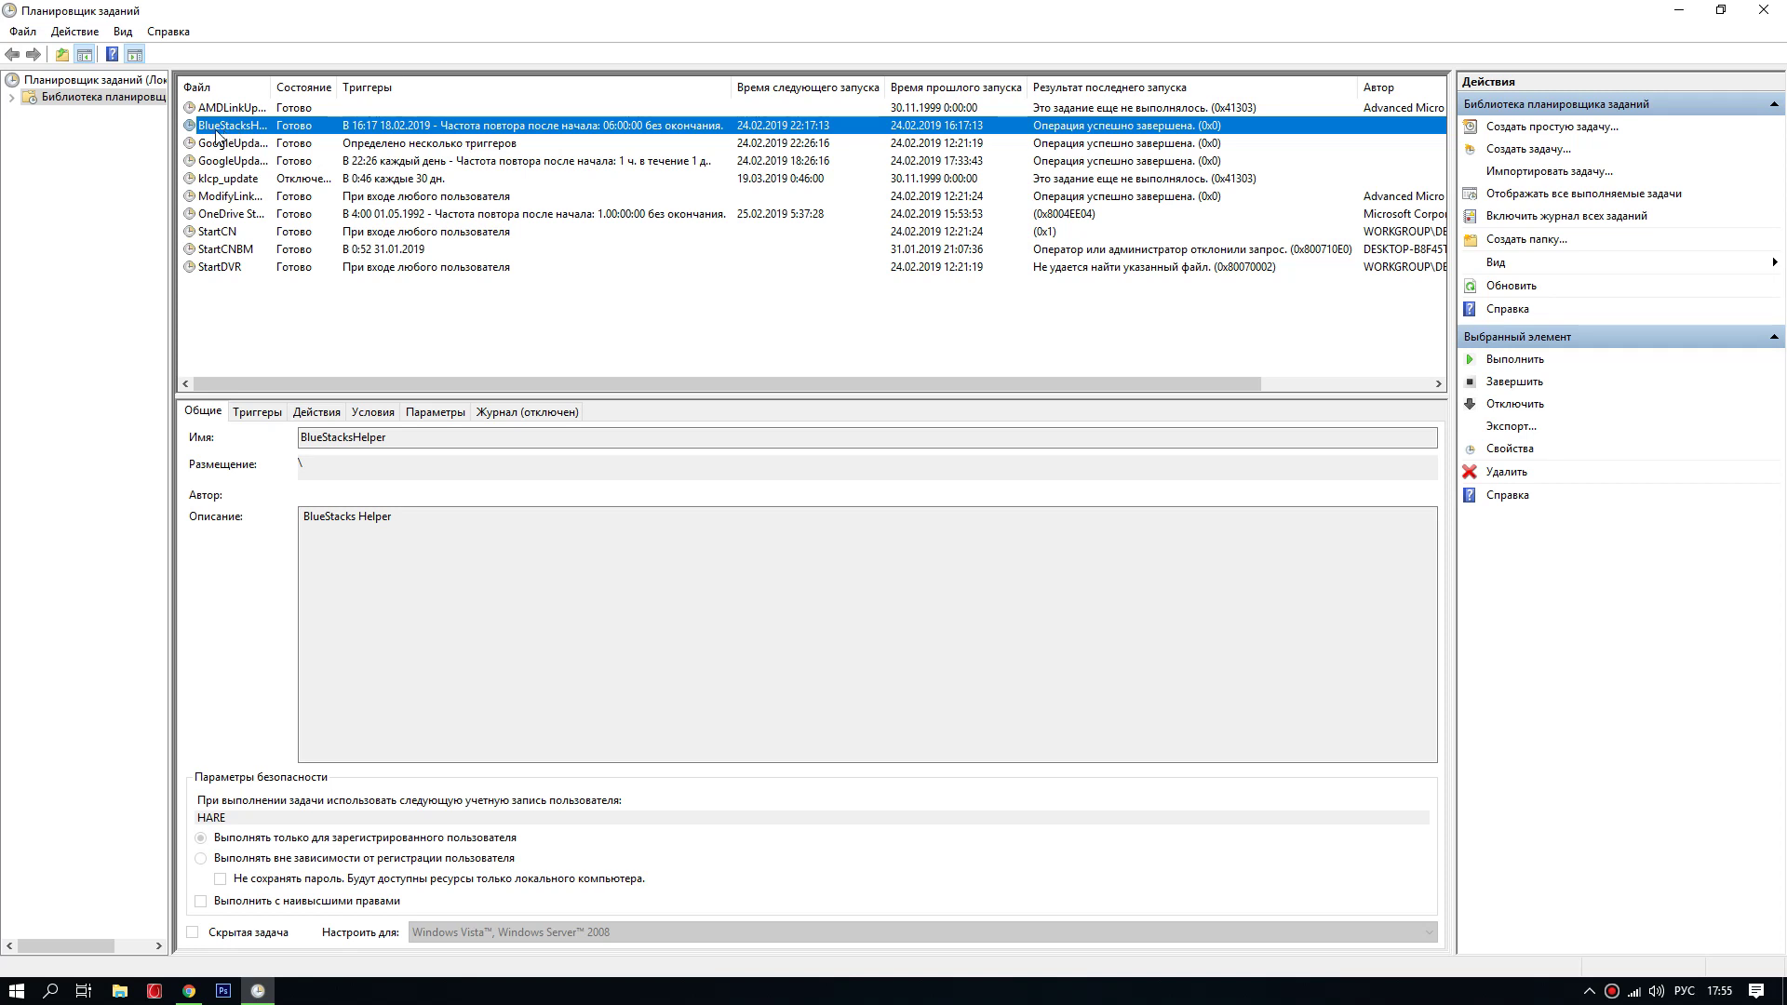
{"action": "right_click", "coordinate": [221, 122]}
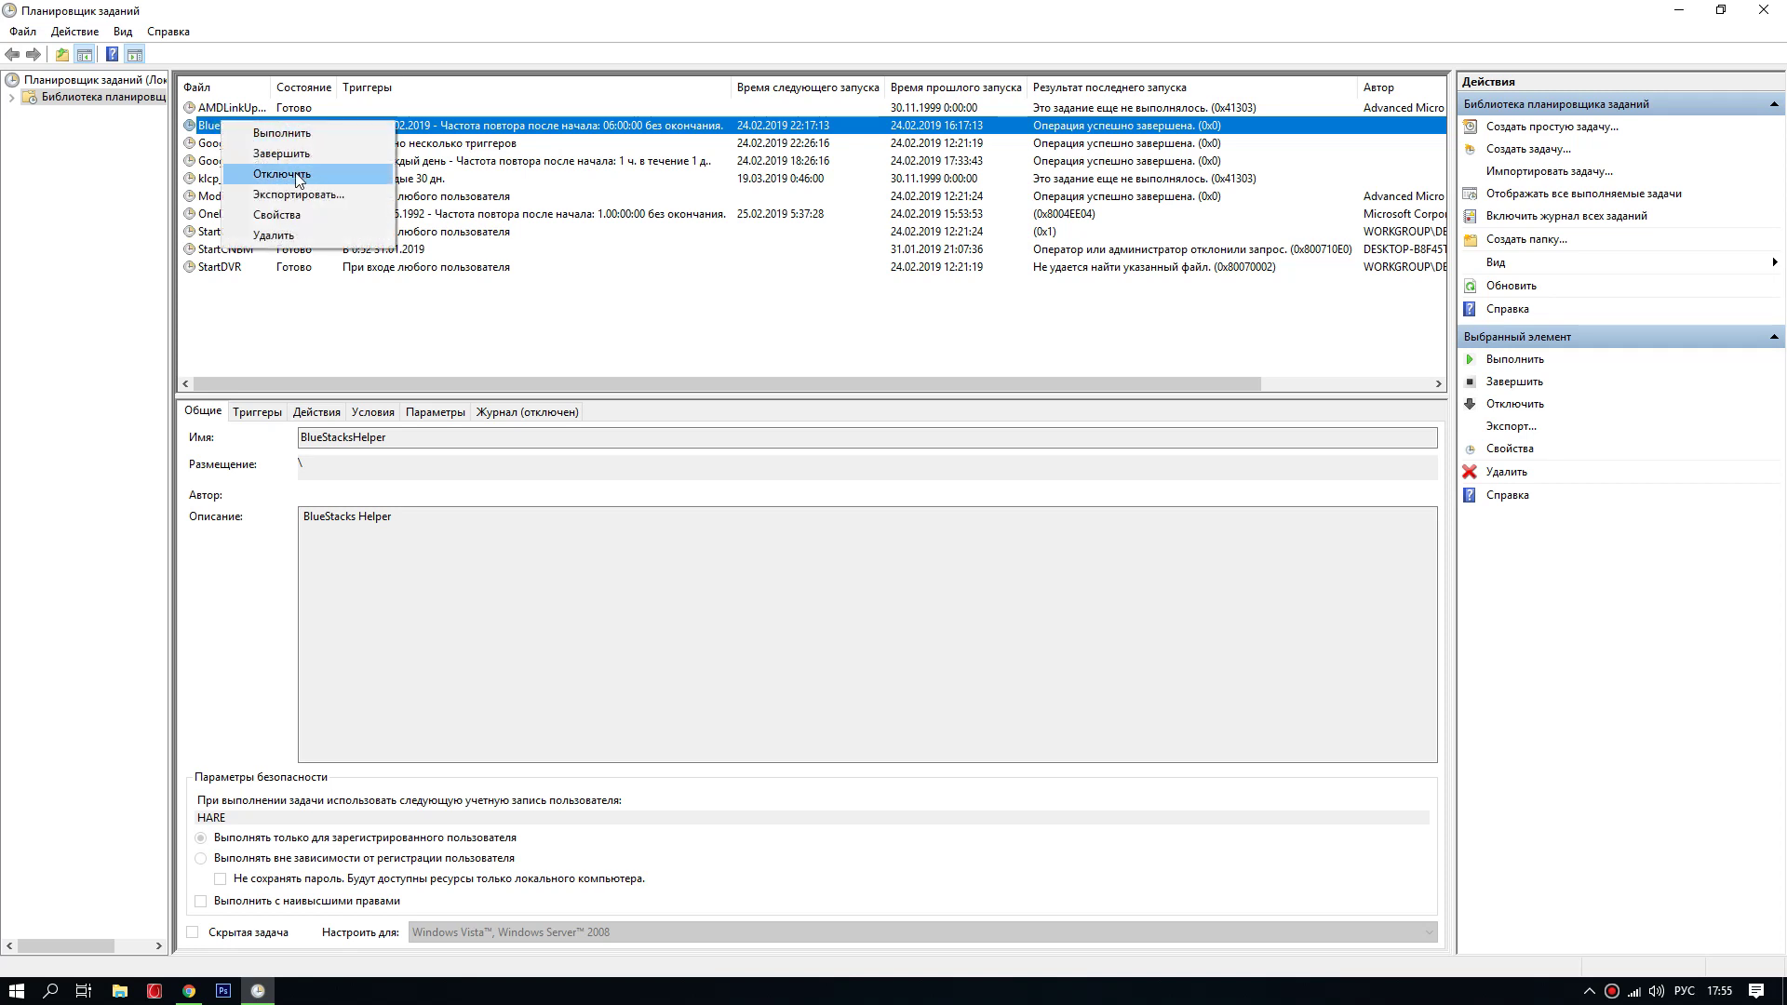
{"action": "left_click", "coordinate": [296, 174]}
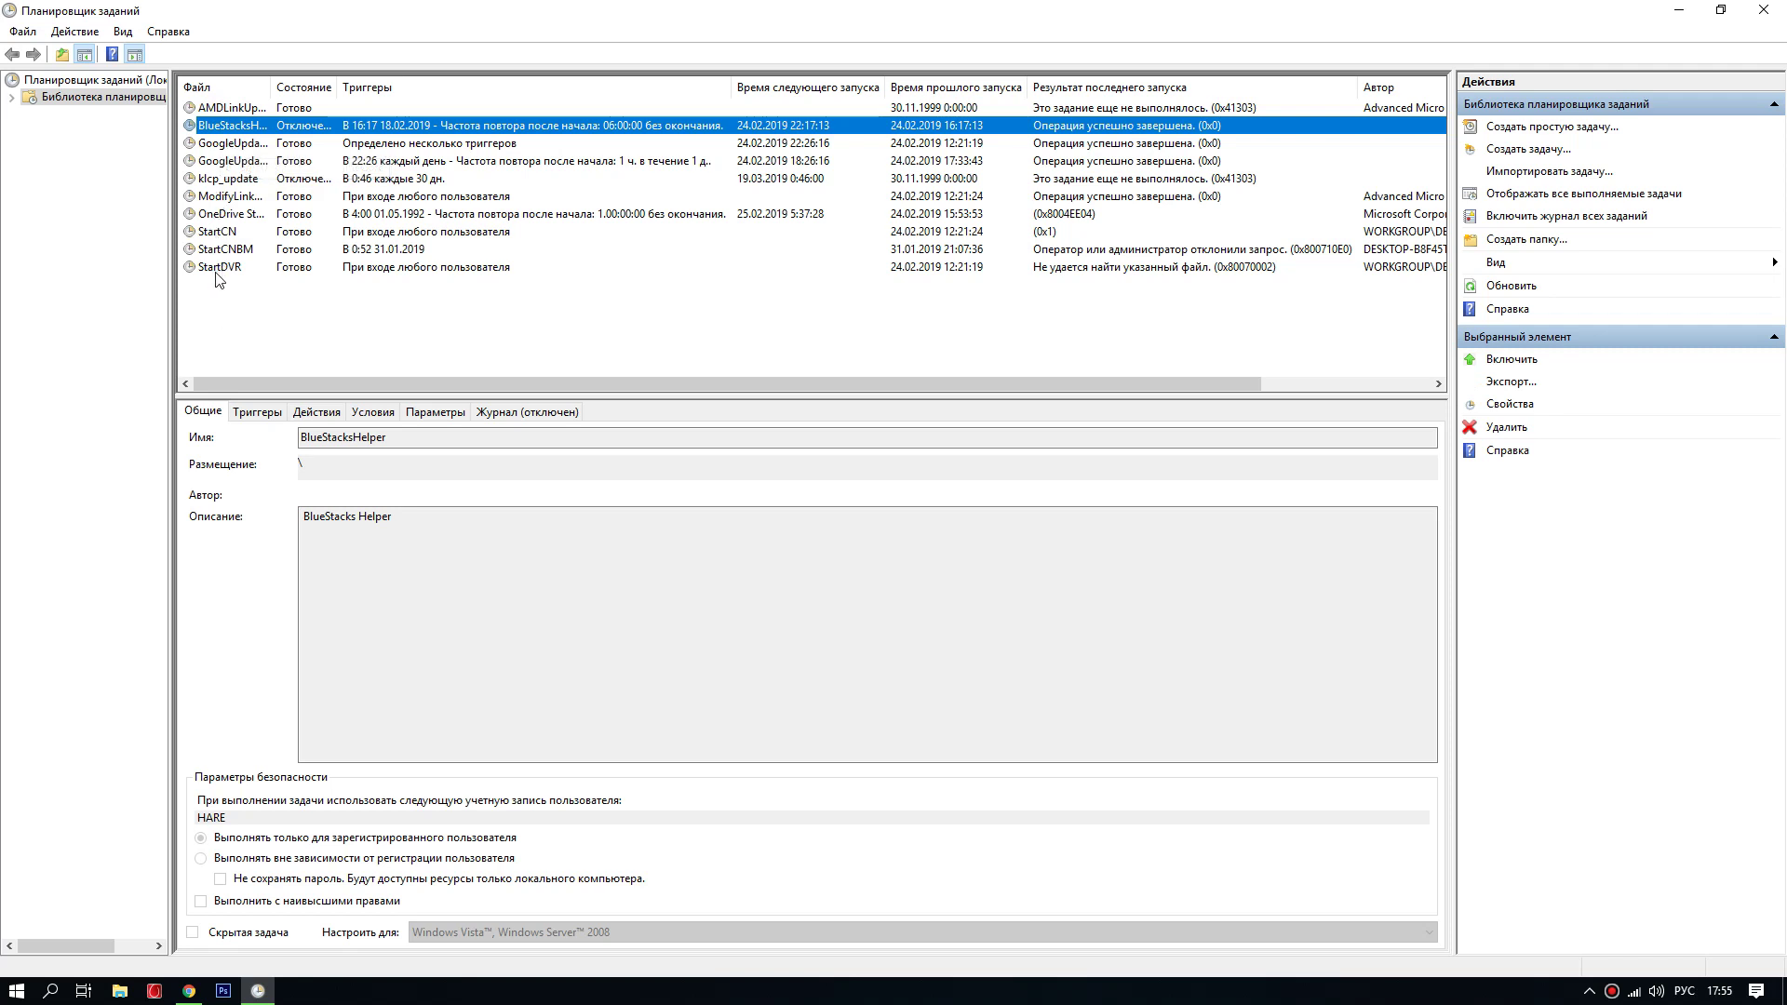
Disable the GoogleUpdateTaskMachineCore and GoogleUpdateTaskMachineUA tasks, then select the AMDLinkUpdate task
{"action": "left_click", "coordinate": [225, 213]}
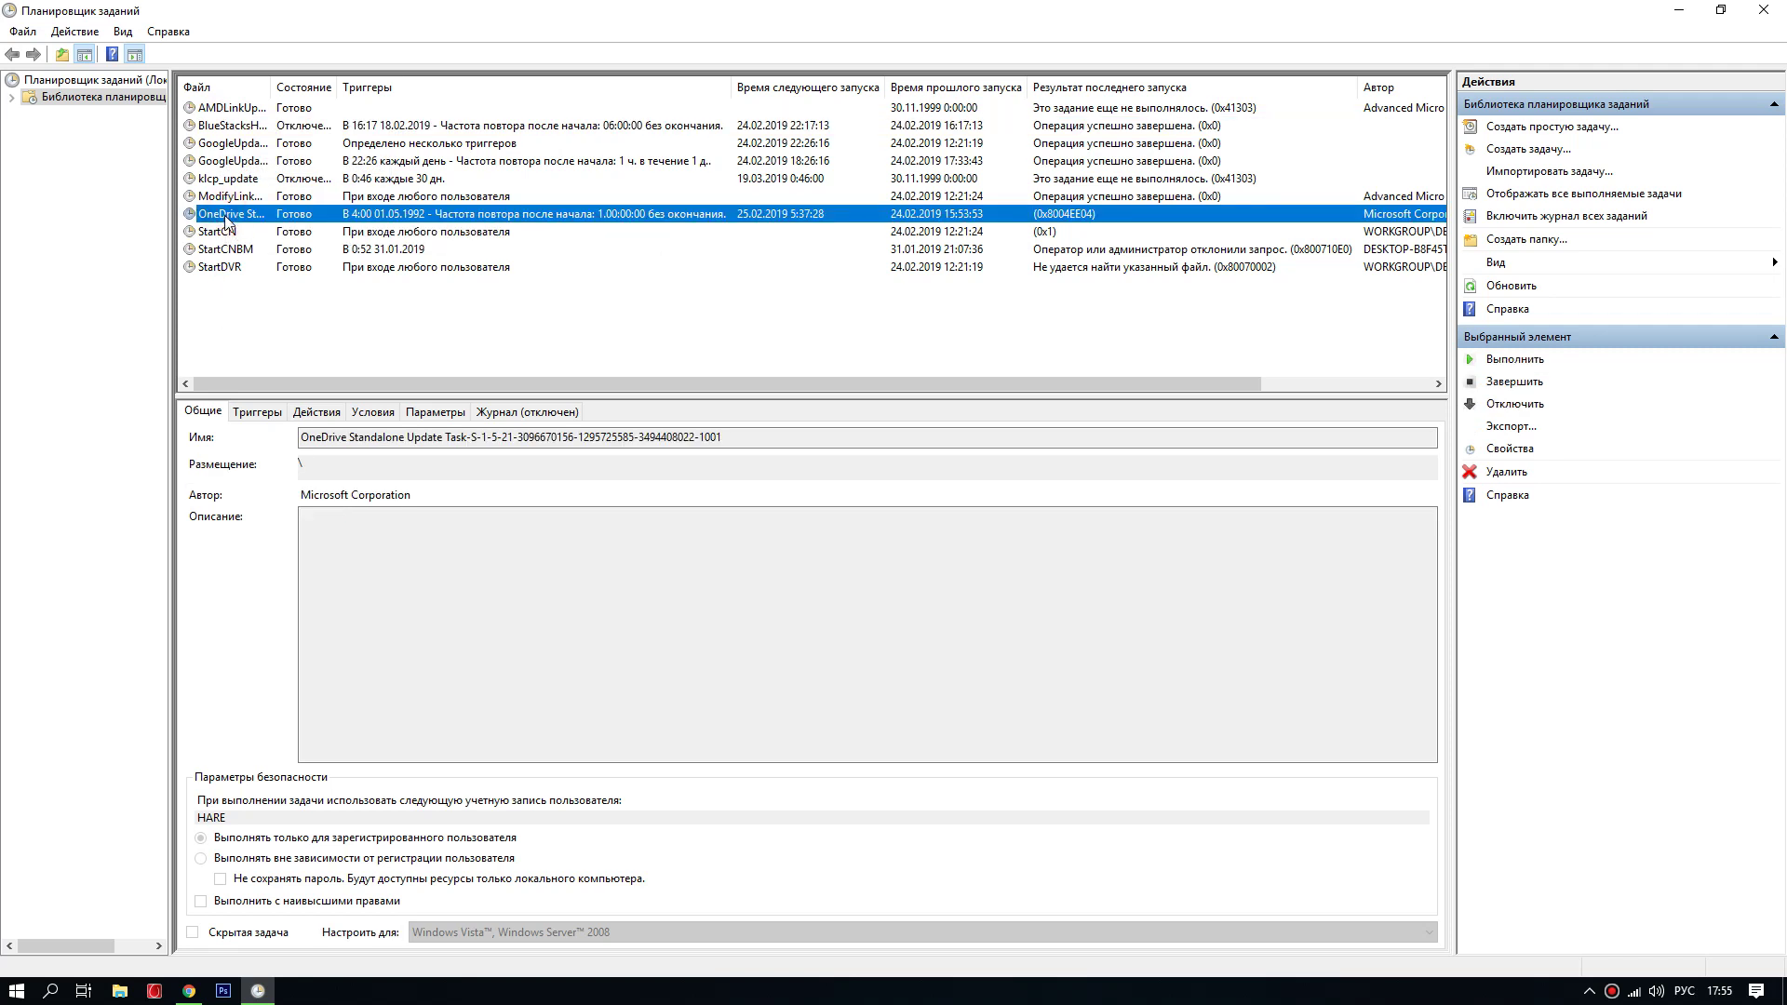
{"action": "left_click", "coordinate": [228, 145]}
{"action": "right_click", "coordinate": [230, 146]}
{"action": "left_click", "coordinate": [287, 193]}
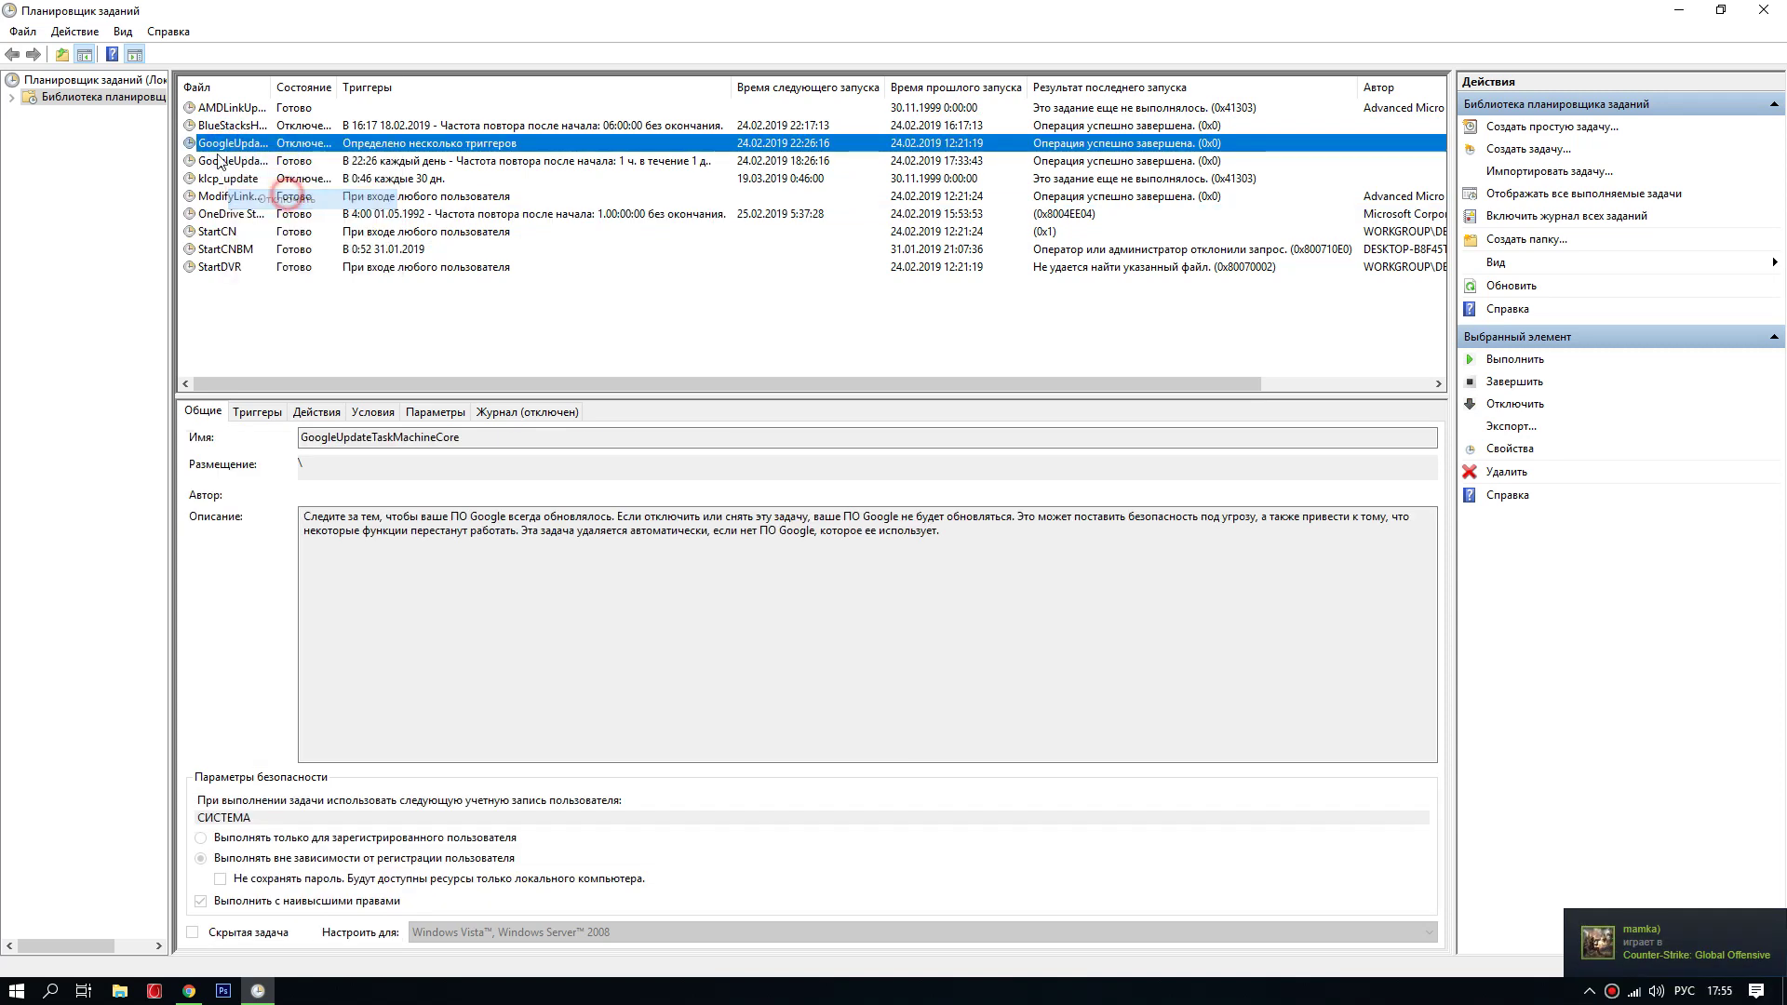
{"action": "left_click", "coordinate": [228, 161]}
{"action": "right_click", "coordinate": [229, 163]}
{"action": "left_click", "coordinate": [289, 213]}
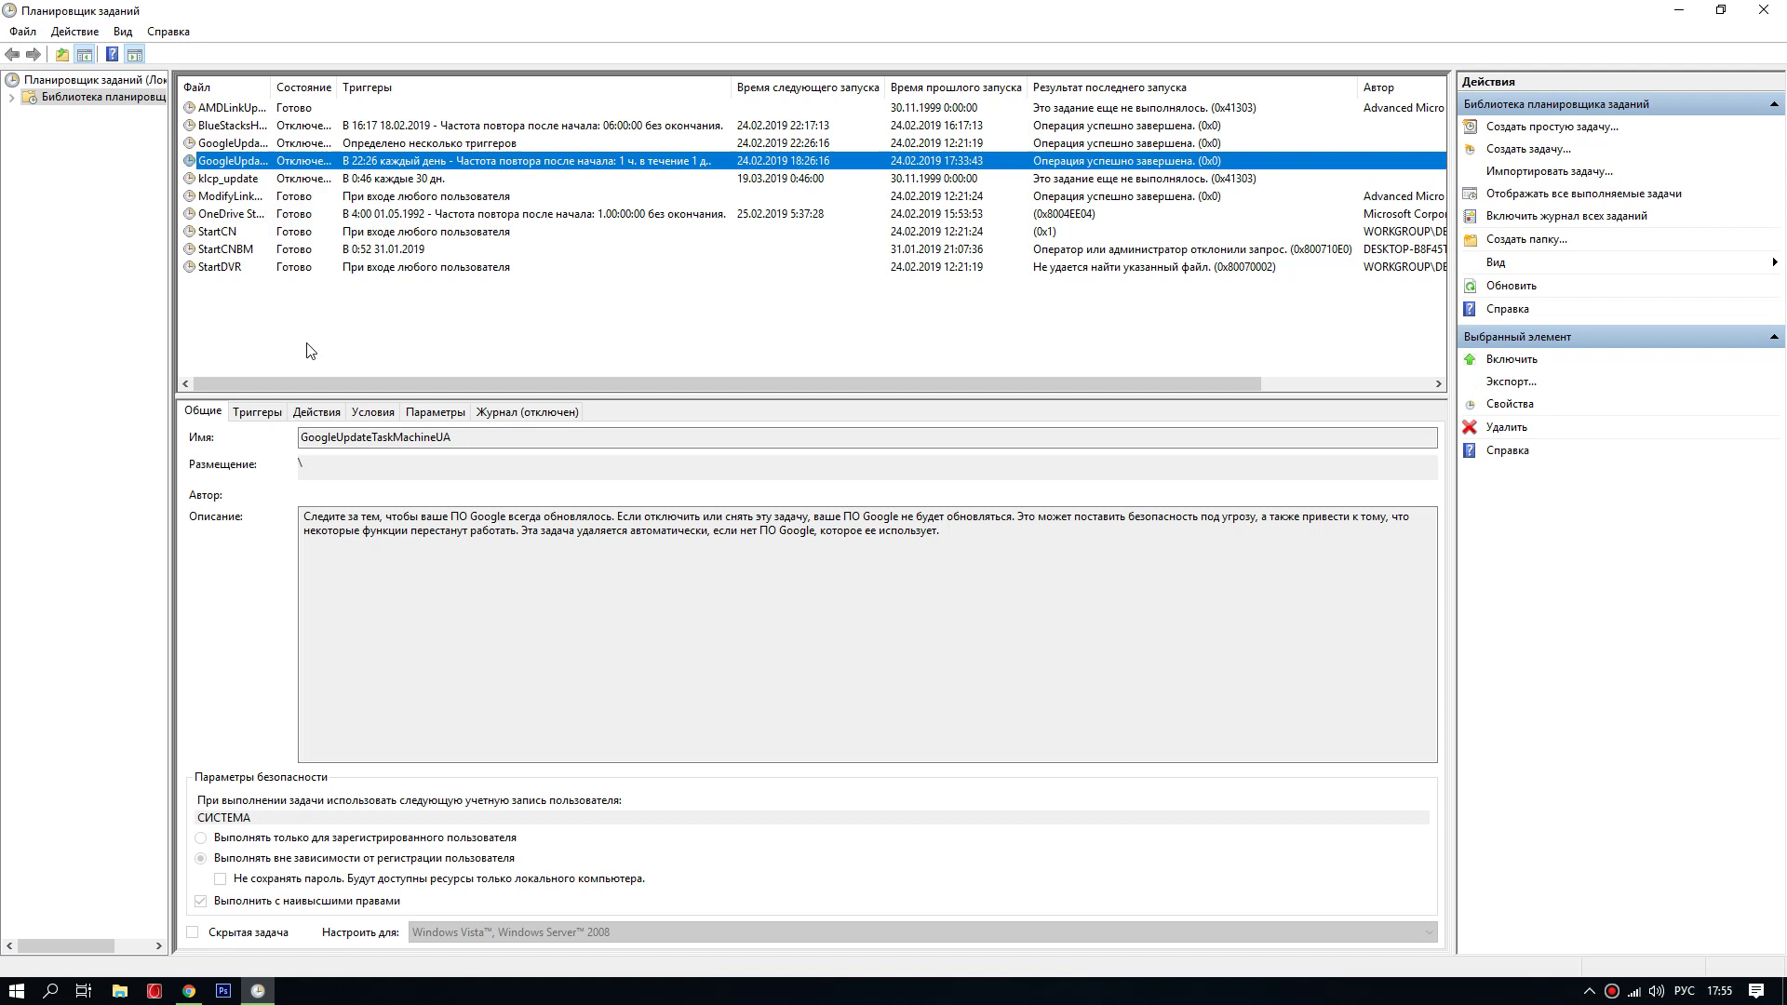
{"action": "left_click", "coordinate": [220, 109]}
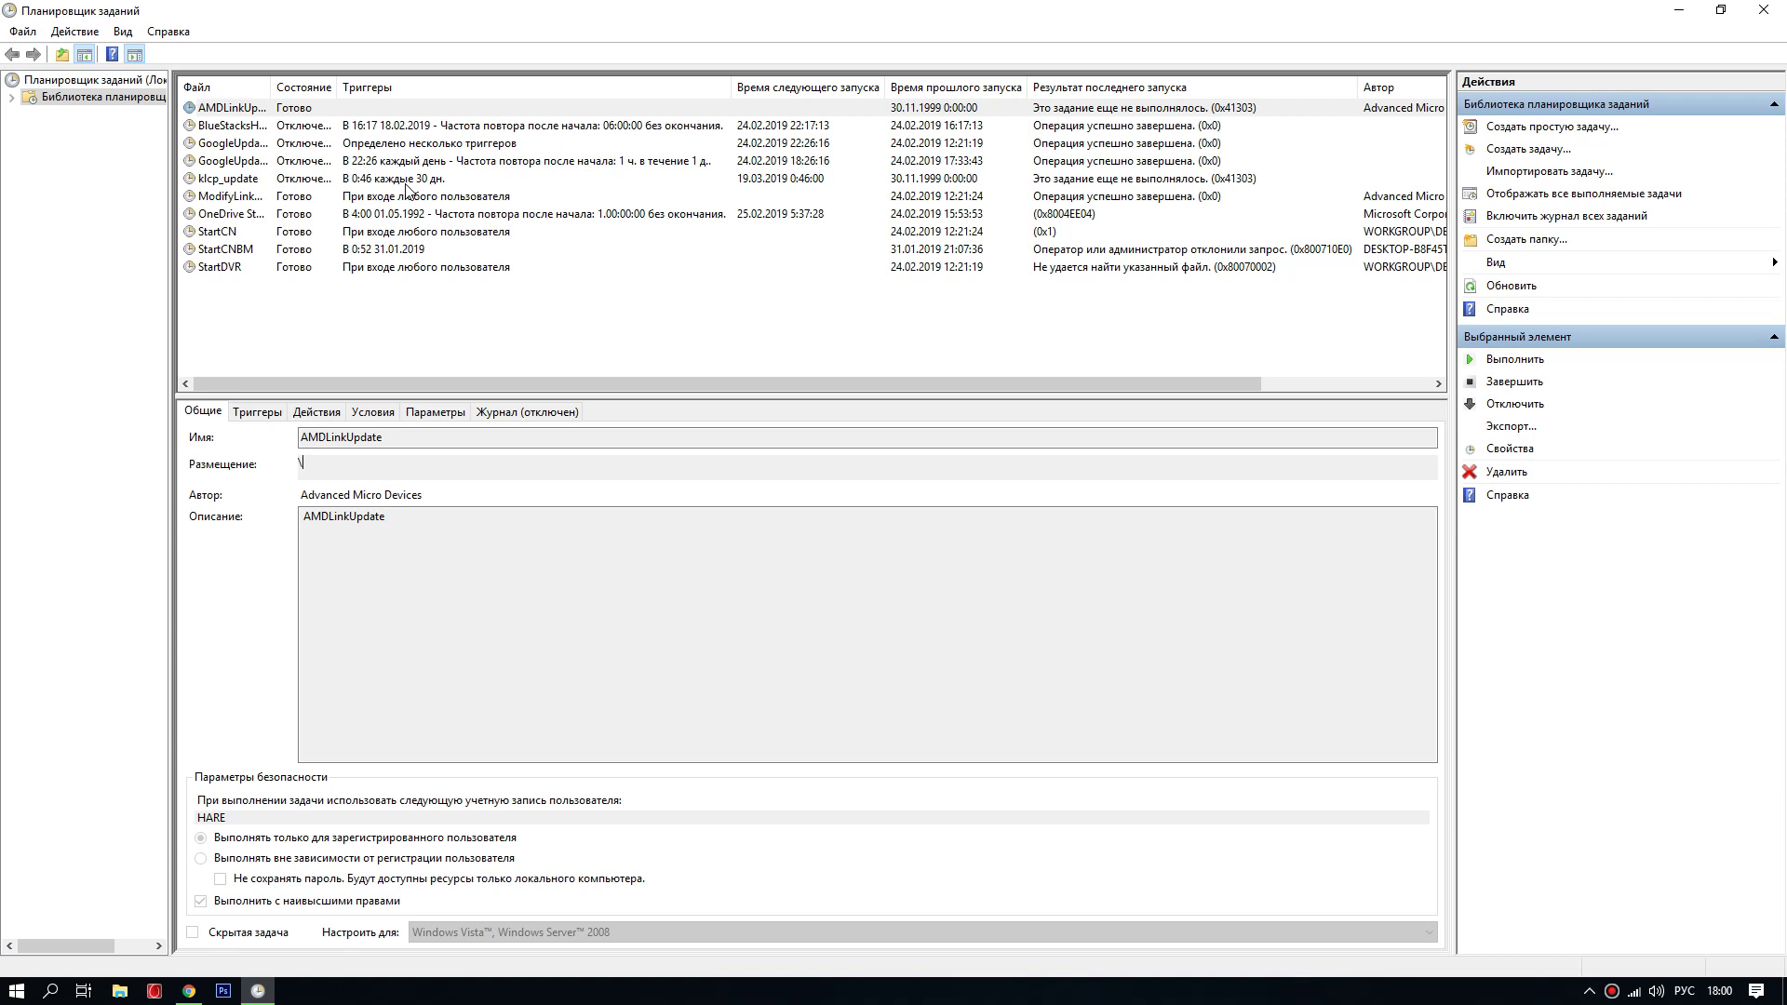
{"action": "left_click_drag", "start_coordinate": [216, 310], "coordinate": [198, 109]}
{"action": "left_click", "coordinate": [233, 310]}
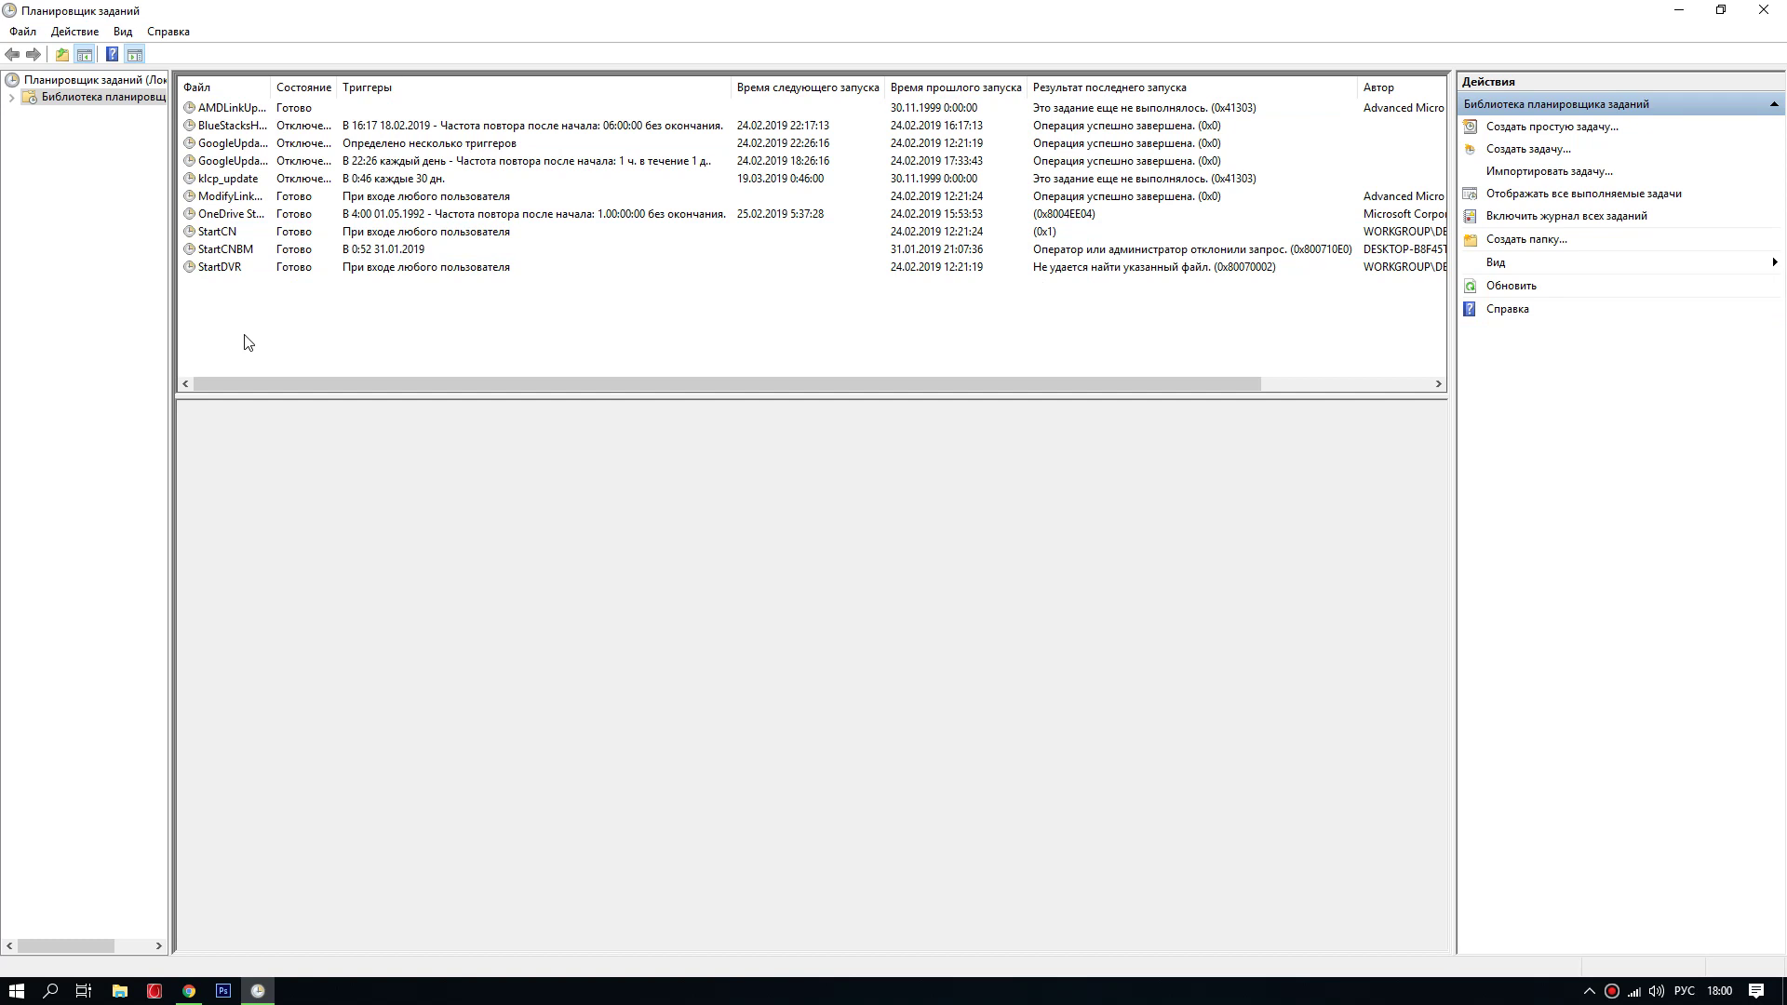
{"action": "left_click", "coordinate": [279, 321]}
{"action": "mouse_move", "coordinate": [239, 11]}
{"action": "left_mouse_down"}
{"action": "mouse_move", "coordinate": [248, 32]}
{"action": "mouse_move", "coordinate": [260, 8]}
{"action": "left_mouse_up"}
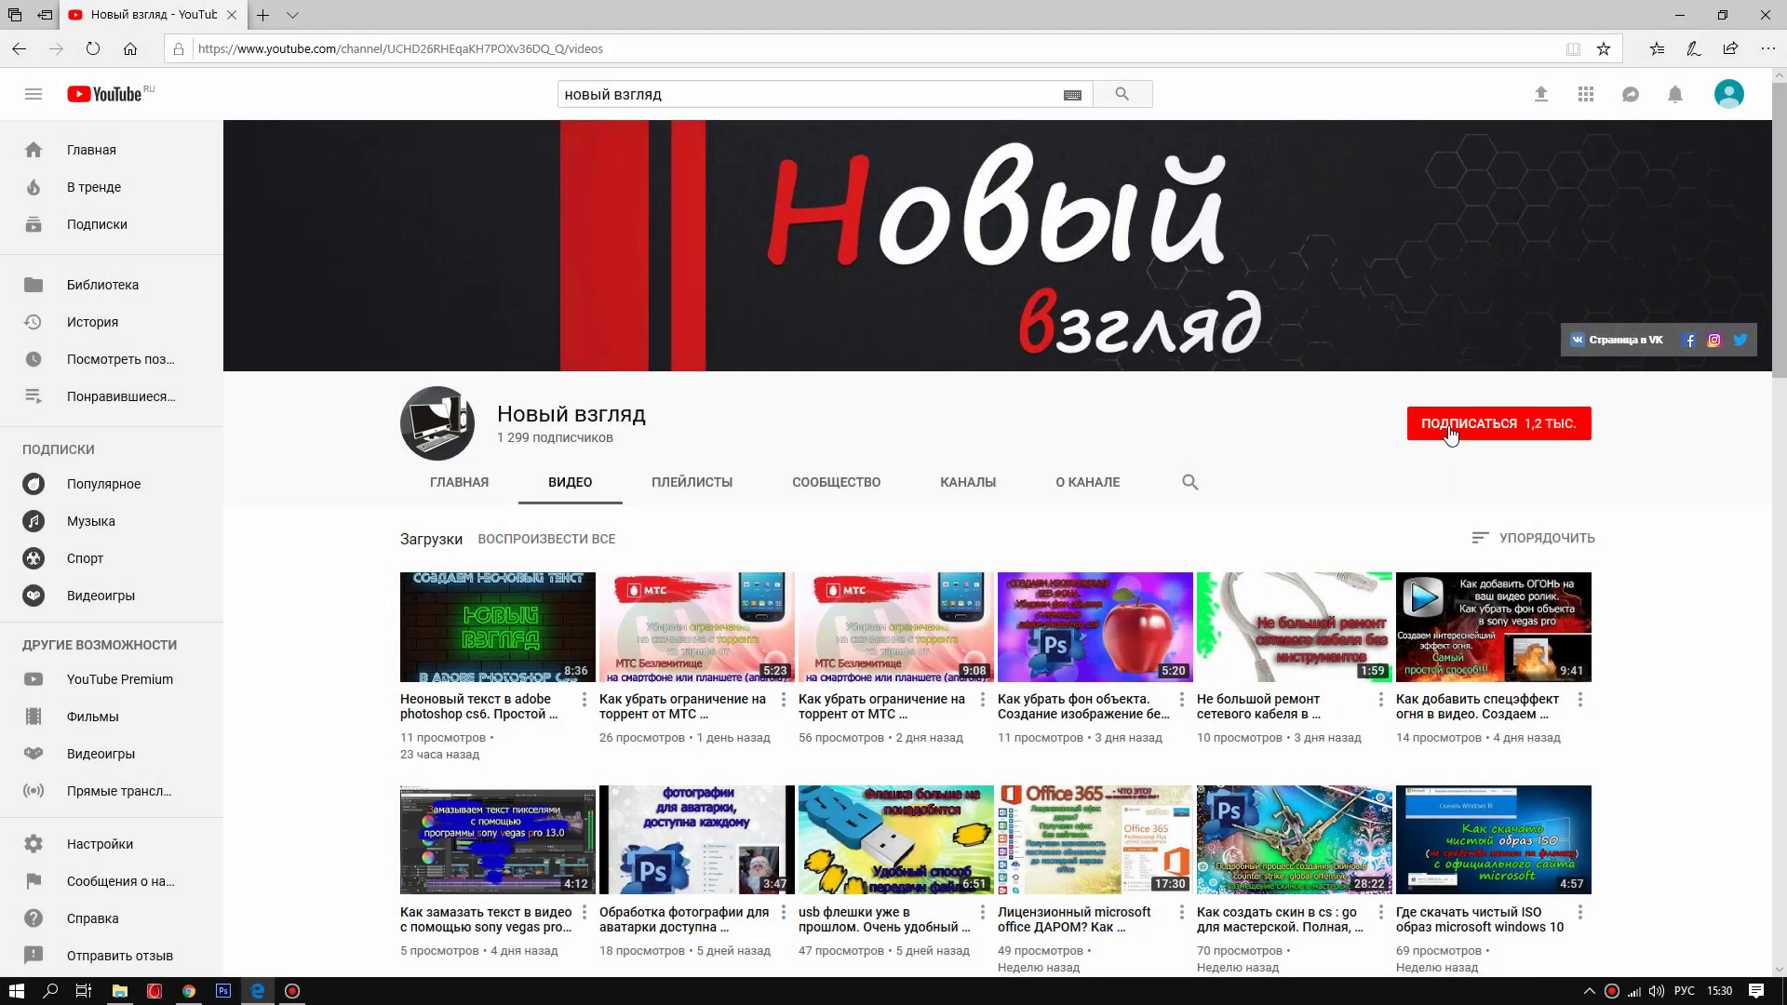
Switch to the YouTube channel Новый взгляд in the browser, subscribe to it and turn on its notifications
{"action": "left_click", "coordinate": [1450, 430]}
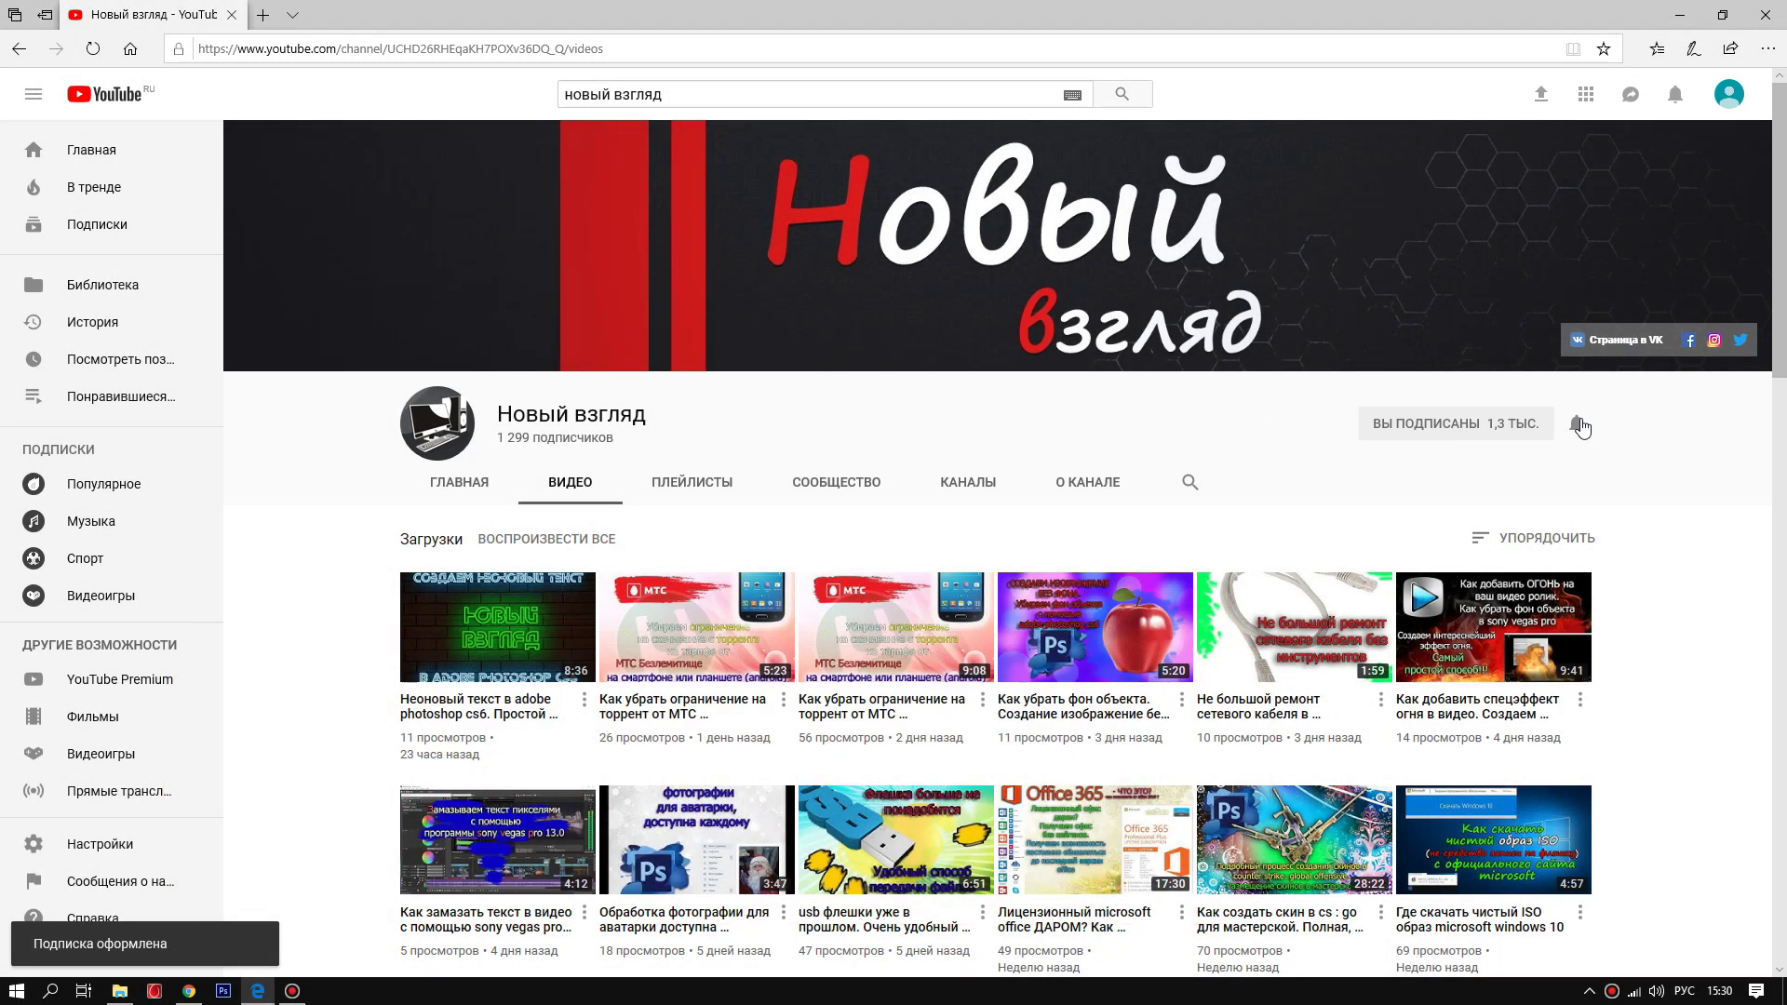
{"action": "left_click", "coordinate": [1579, 428]}
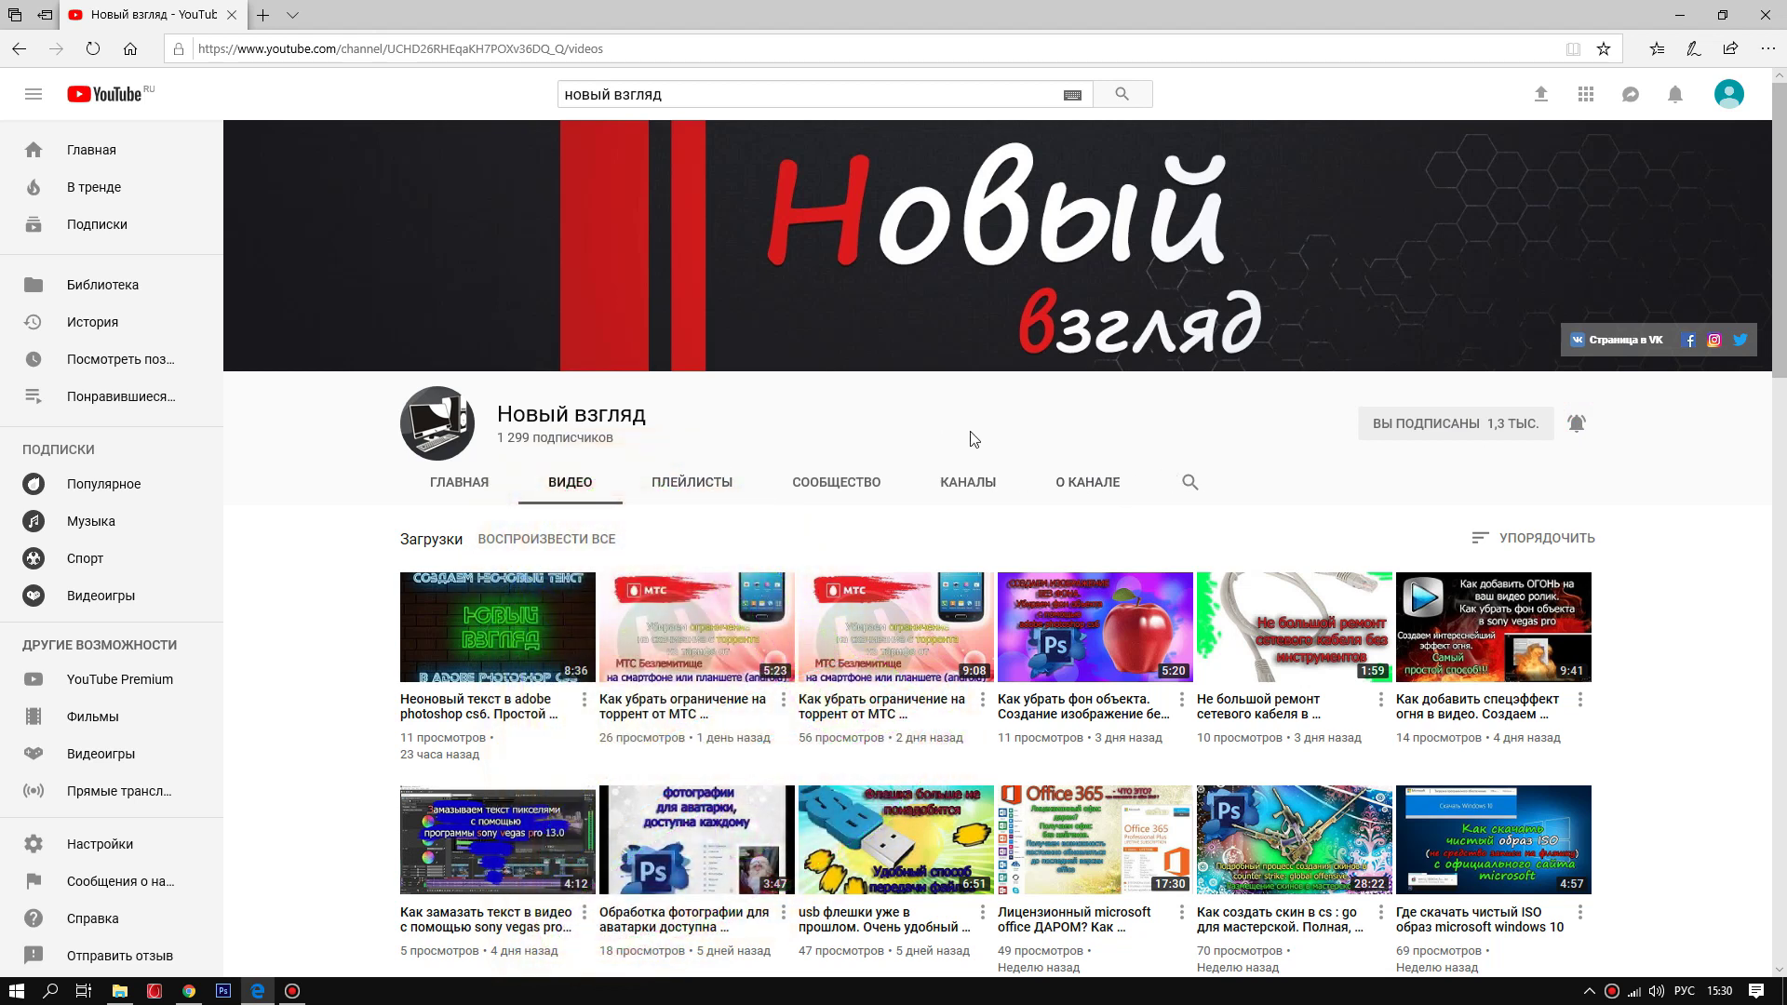
{"action": "scroll", "coordinate": [684, 556], "scroll_direction": "down", "scroll_amount": 1}
{"action": "scroll", "coordinate": [684, 556], "scroll_direction": "up", "scroll_amount": 1}
{"action": "scroll", "coordinate": [710, 558], "scroll_direction": "down", "scroll_amount": 1}
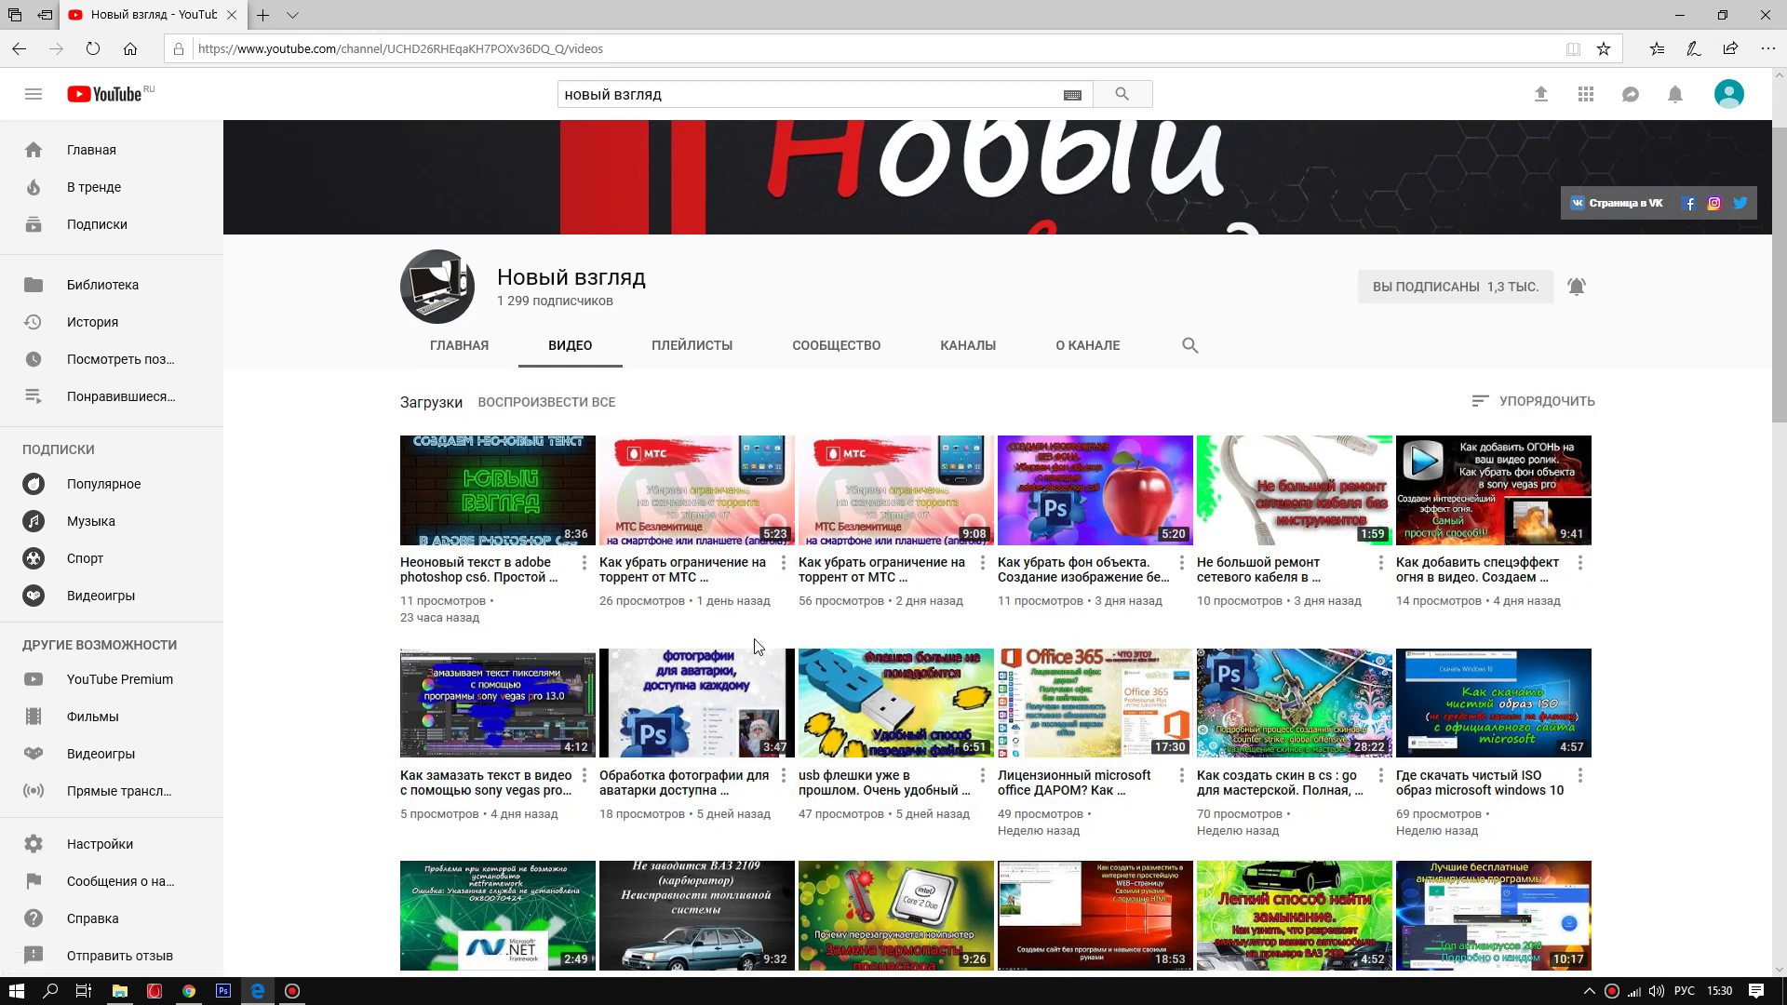
{"action": "scroll", "coordinate": [756, 642], "scroll_direction": "down", "scroll_amount": 1}
{"action": "scroll", "coordinate": [759, 665], "scroll_direction": "down", "scroll_amount": 1}
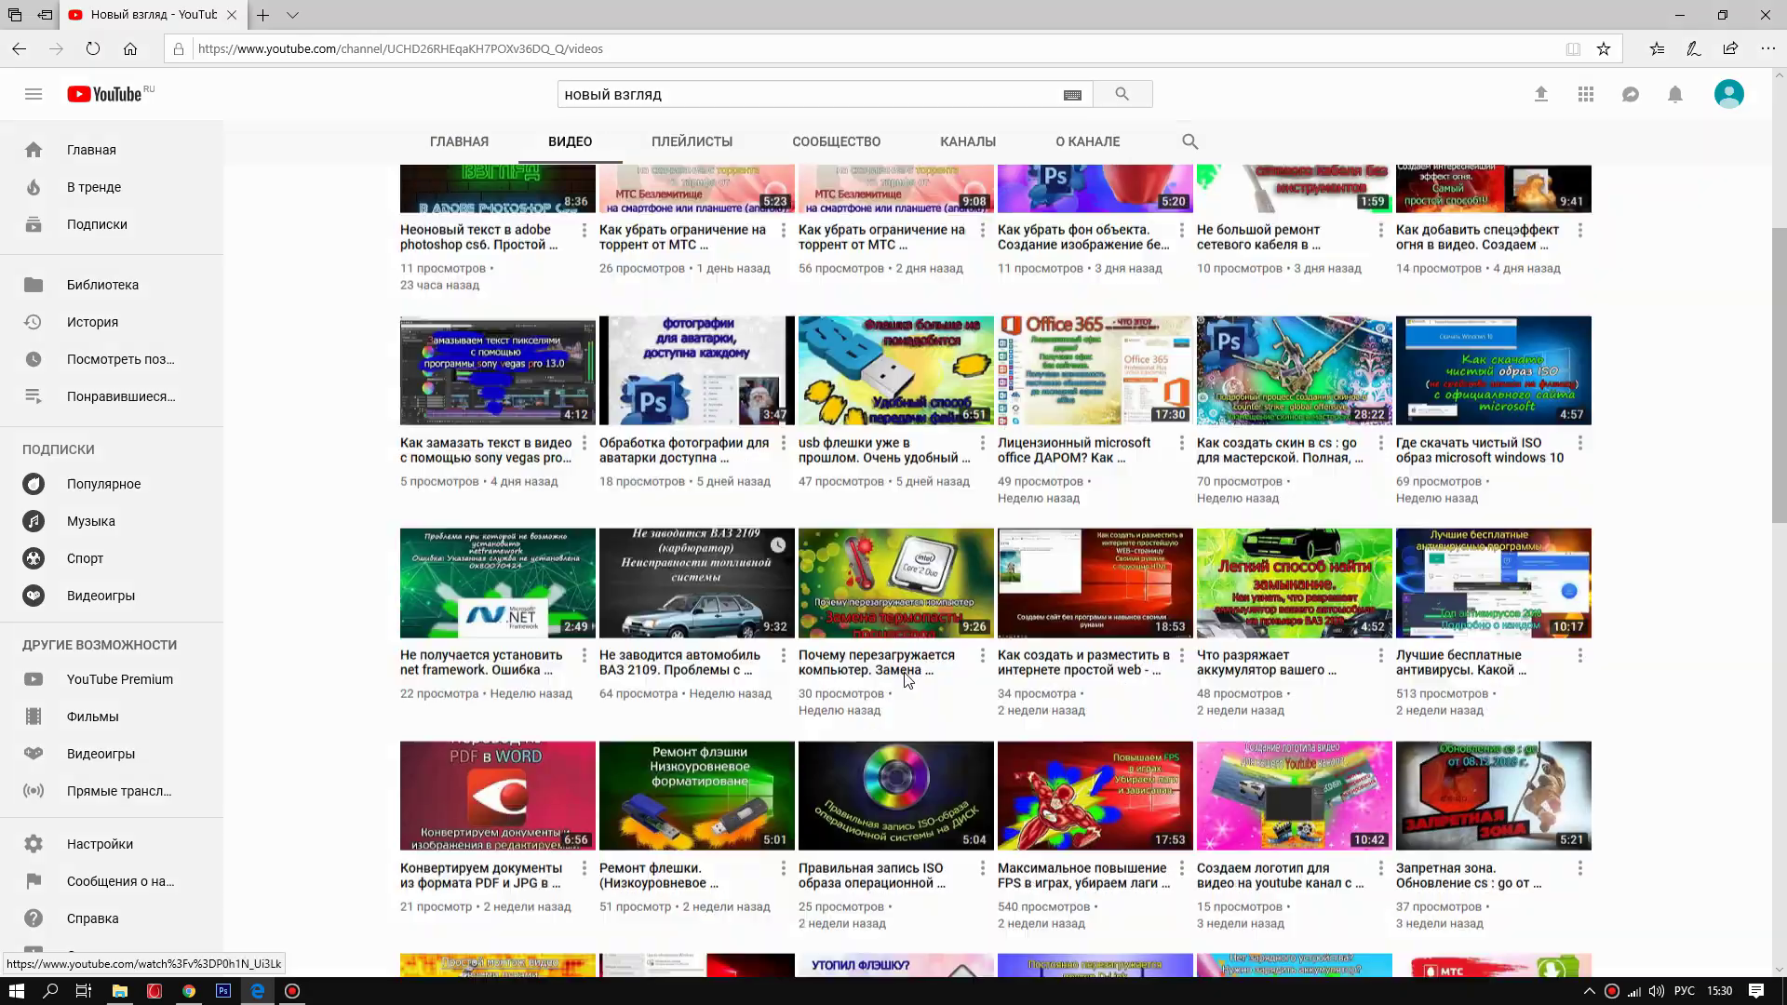
{"action": "scroll", "coordinate": [1066, 731], "scroll_direction": "up", "scroll_amount": 1}
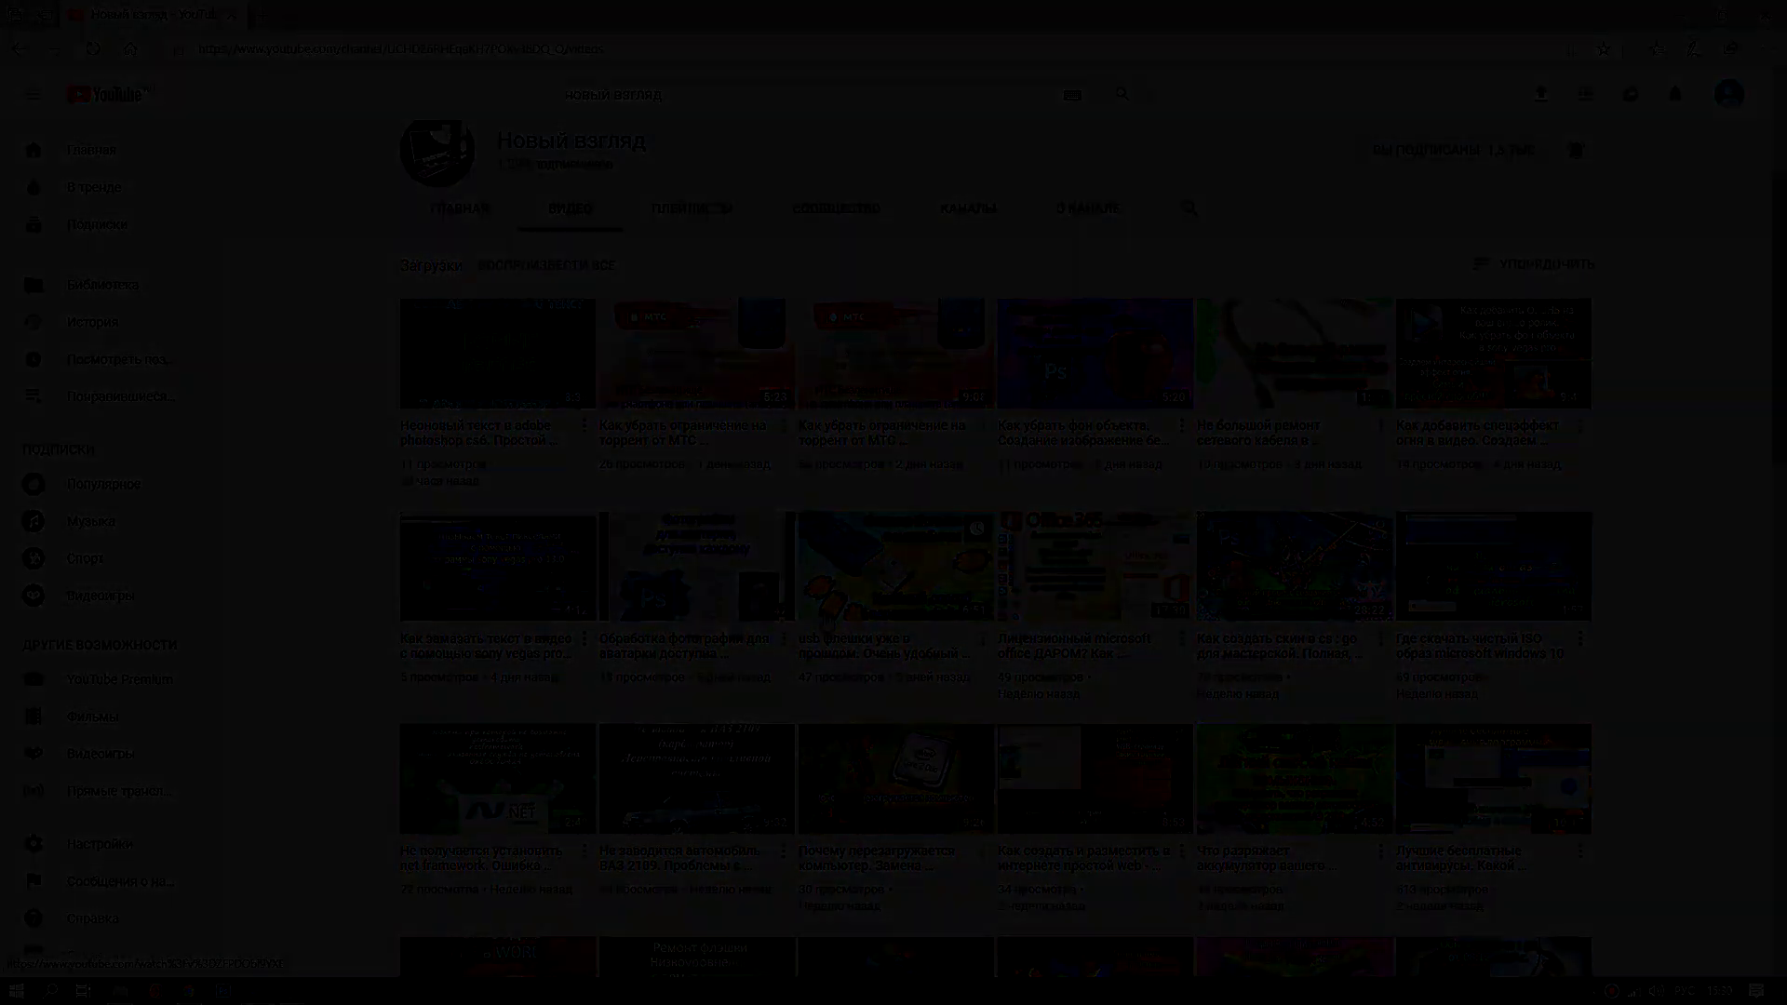